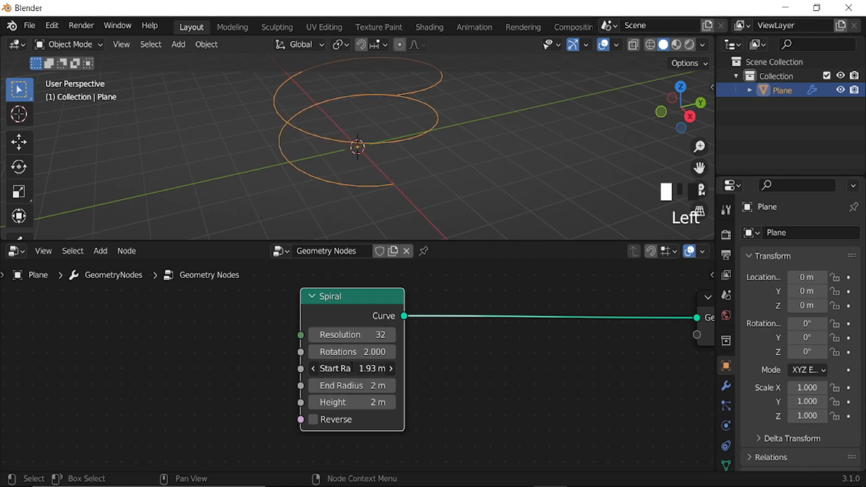
Set the Spiral node's start radius to 1.3 m and its height to 2.8 m
{"action": "key", "text": "Return"}
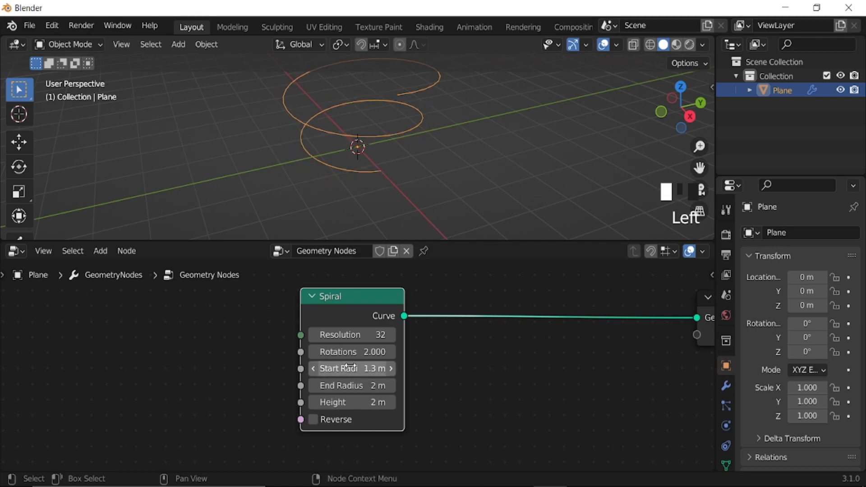
{"action": "mouse_move", "coordinate": [365, 401]}
{"action": "left_mouse_down"}
{"action": "mouse_move", "coordinate": [393, 402]}
{"action": "mouse_move", "coordinate": [358, 402]}
{"action": "left_mouse_up"}
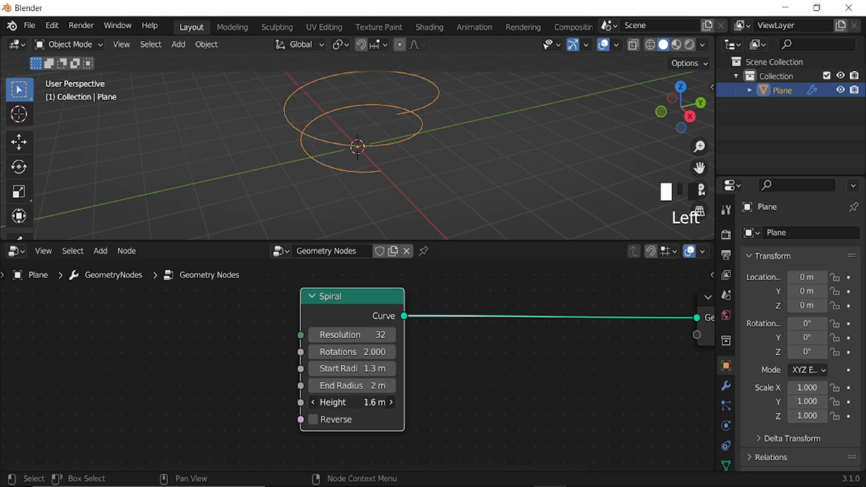
{"action": "double_click", "coordinate": [360, 402]}
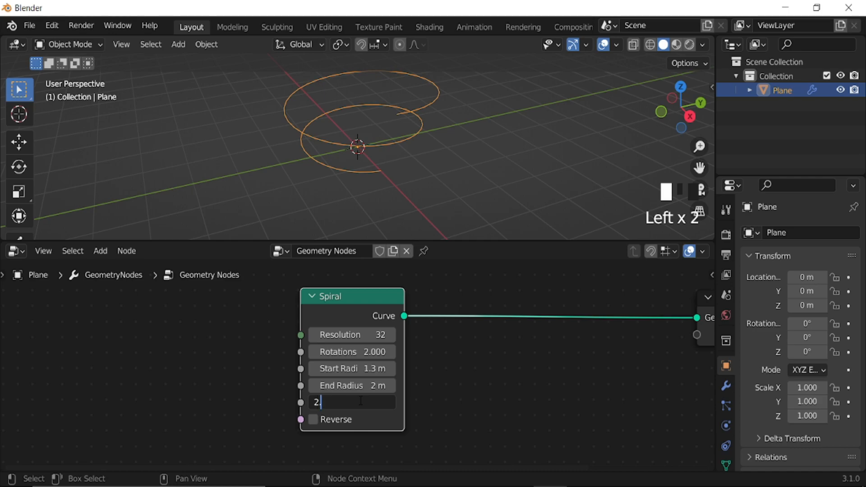
{"action": "type", "text": "2.8"}
{"action": "key", "text": "Return"}
{"action": "scroll", "coordinate": [345, 182], "scroll_direction": "down", "scroll_amount": 2}
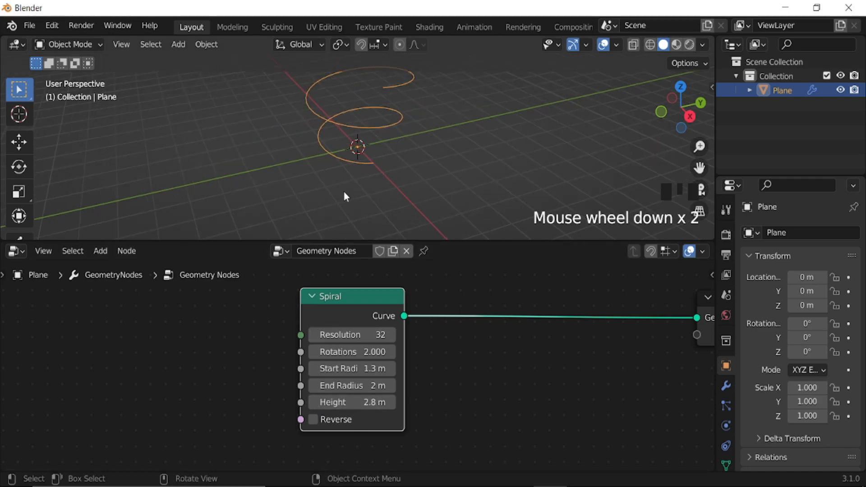
Set the Spiral node's end radius to -0.1 m so the coil tapers towards its upper end
{"action": "middle_click_drag", "start_coordinate": [368, 421], "coordinate": [399, 412]}
{"action": "scroll", "coordinate": [399, 412], "scroll_direction": "up", "scroll_amount": 2}
{"action": "left_click_drag", "start_coordinate": [397, 377], "coordinate": [343, 376], "text": "shift"}
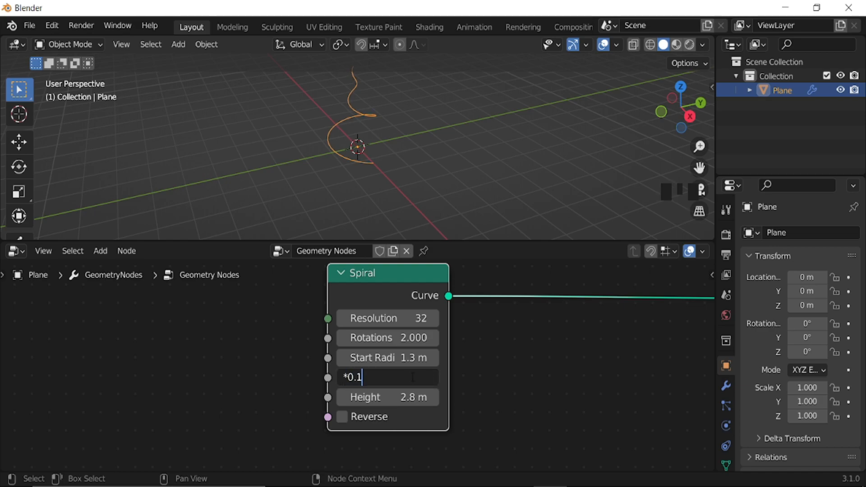
{"action": "key", "text": "BackSpace"}
{"action": "key", "text": "BackSpace"}
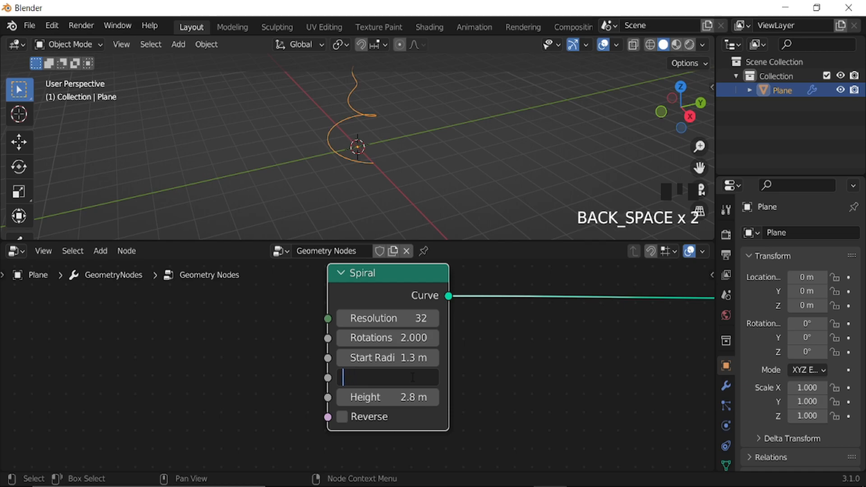
{"action": "type", "text": "5"}
{"action": "key", "text": "Return"}
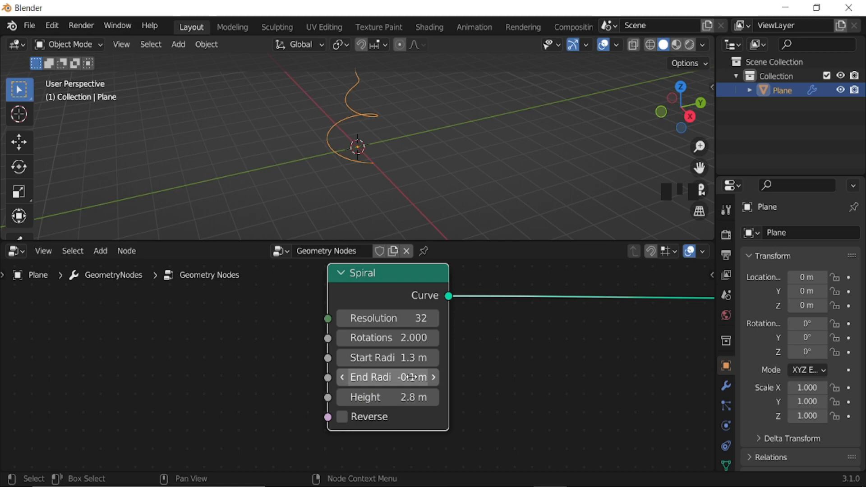
Insert a Curve to Mesh node between Spiral and Group Output, and move the Spiral node further away to make room
{"action": "scroll", "coordinate": [380, 110], "scroll_direction": "down", "scroll_amount": 2}
{"action": "middle_click_drag", "start_coordinate": [381, 110], "coordinate": [478, 366]}
{"action": "scroll", "coordinate": [499, 321], "scroll_direction": "down", "scroll_amount": 3}
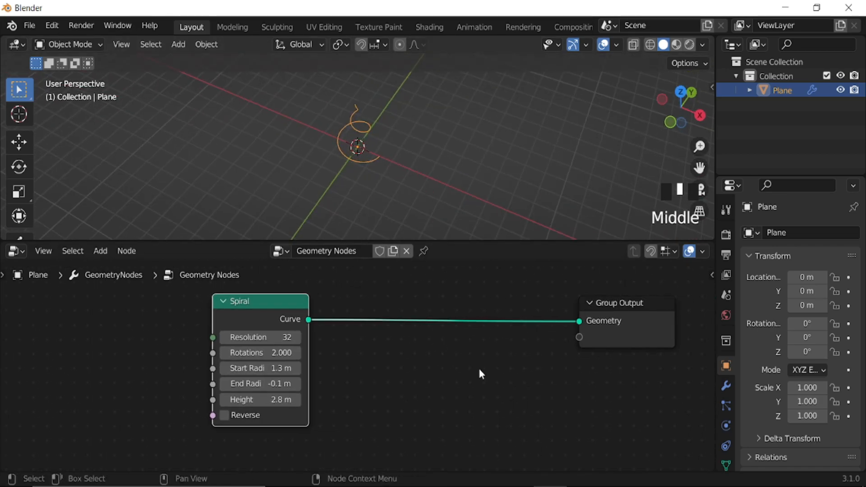
{"action": "key", "text": "shift+a"}
{"action": "mouse_move", "coordinate": [449, 239]}
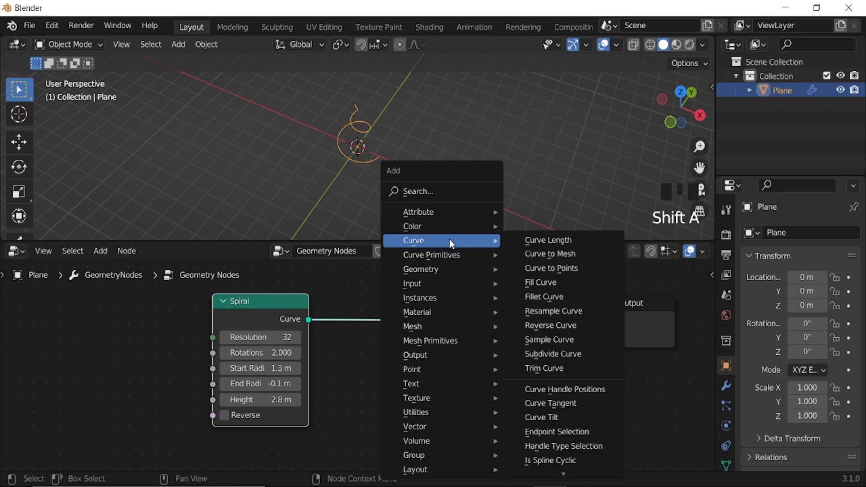
{"action": "left_click", "coordinate": [559, 254]}
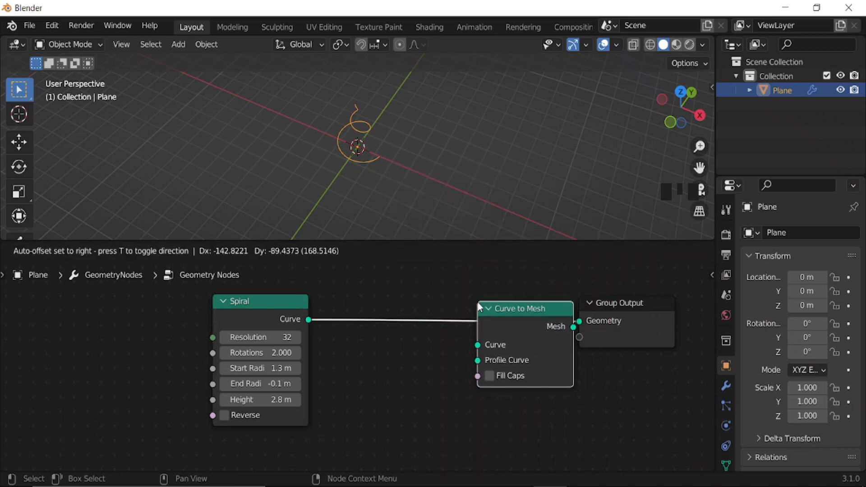
{"action": "left_click", "coordinate": [417, 311]}
{"action": "middle_click_drag", "start_coordinate": [392, 360], "coordinate": [514, 329]}
{"action": "left_click_drag", "start_coordinate": [377, 268], "coordinate": [258, 272]}
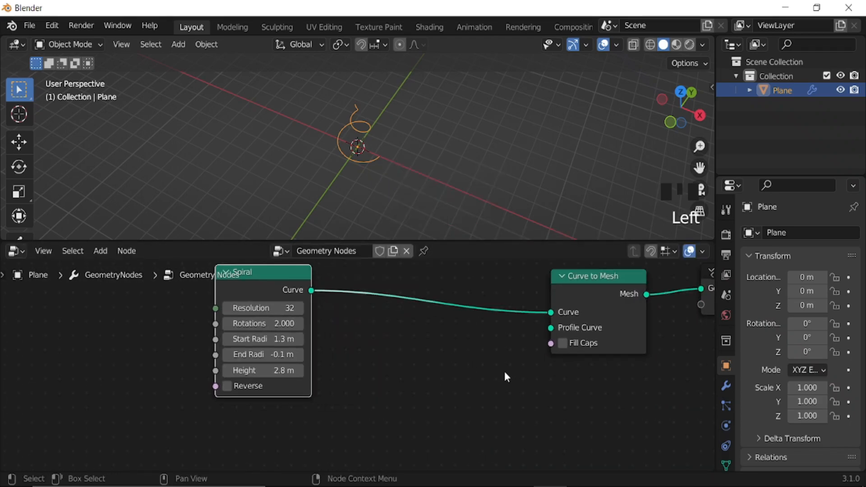
Add a Curve Circle node and connect its curve output to the Profile Curve input of Curve to Mesh
{"action": "key", "text": "shift+a"}
{"action": "mouse_move", "coordinate": [530, 255]}
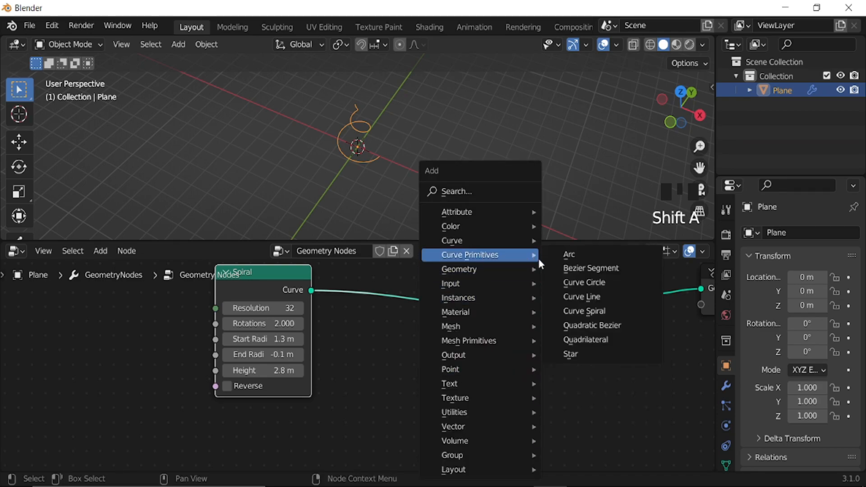
{"action": "left_click", "coordinate": [586, 283]}
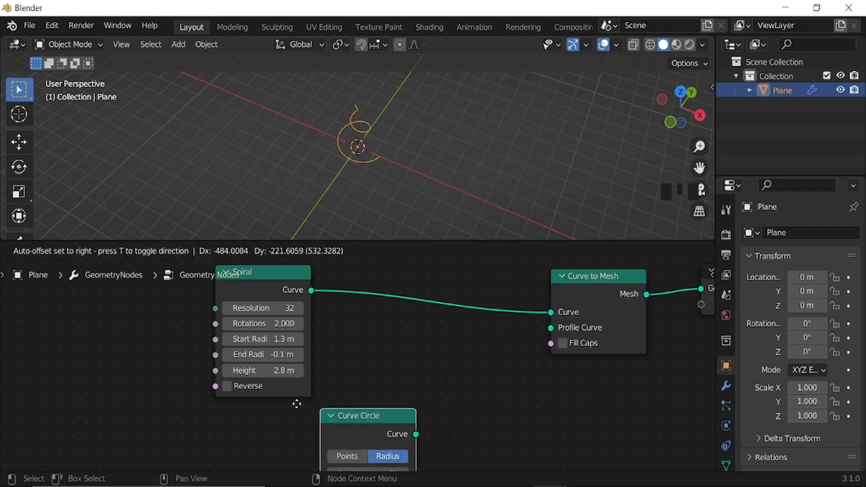
{"action": "left_click", "coordinate": [254, 411]}
{"action": "left_click_drag", "start_coordinate": [349, 437], "coordinate": [550, 328]}
Reduce the Curve Circle node's radius to 0.14 m
{"action": "middle_click_drag", "start_coordinate": [426, 392], "coordinate": [528, 284]}
{"action": "scroll", "coordinate": [461, 399], "scroll_direction": "up", "scroll_amount": 4}
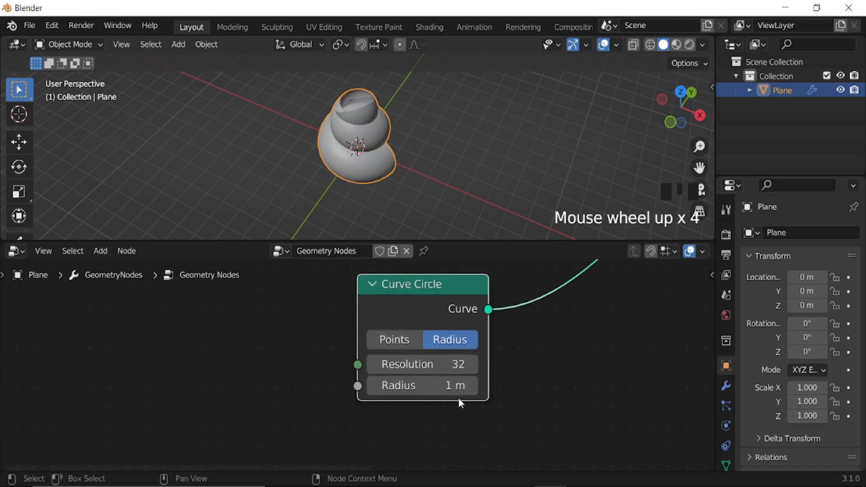
{"action": "left_click_drag", "start_coordinate": [439, 385], "coordinate": [361, 385], "text": "shift"}
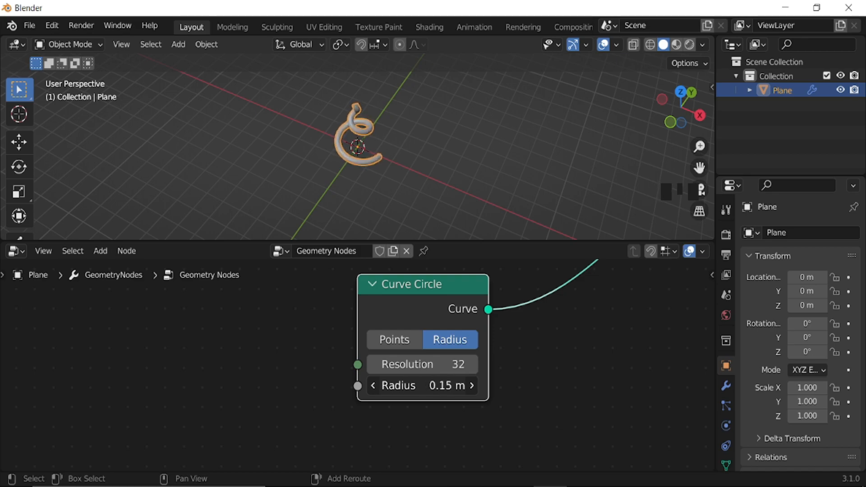
Enable Fill Caps on the Curve to Mesh node to close the open ends of the spiral tube
{"action": "middle_click_drag", "start_coordinate": [358, 136], "coordinate": [501, 404]}
{"action": "scroll", "coordinate": [369, 190], "scroll_direction": "up", "scroll_amount": 5}
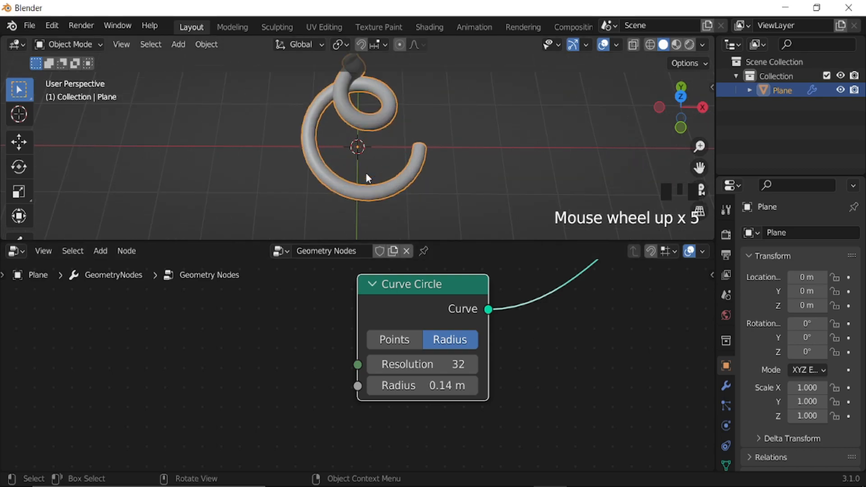
{"action": "middle_click_drag", "start_coordinate": [361, 116], "coordinate": [313, 132]}
{"action": "middle_click_drag", "start_coordinate": [472, 178], "coordinate": [355, 142]}
{"action": "middle_click_drag", "start_coordinate": [516, 312], "coordinate": [202, 436]}
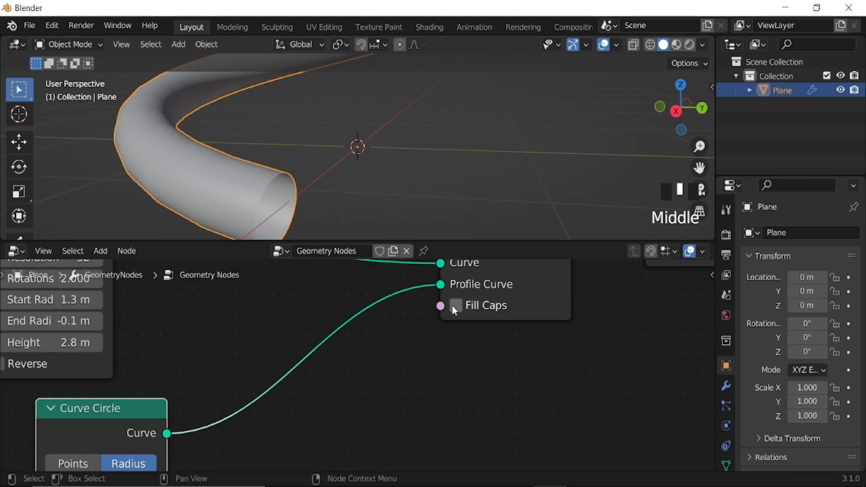
{"action": "left_click", "coordinate": [455, 306]}
{"action": "scroll", "coordinate": [345, 182], "scroll_direction": "down", "scroll_amount": 7}
{"action": "left_click", "coordinate": [432, 344]}
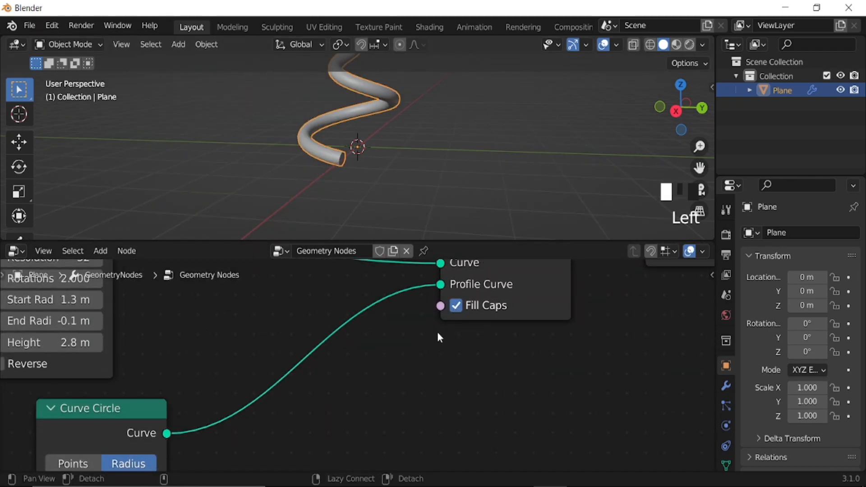
Move Group Output away and insert an Instance on Points node between Curve to Mesh and Group Output
{"action": "middle_click_drag", "start_coordinate": [432, 344], "coordinate": [364, 390]}
{"action": "scroll", "coordinate": [363, 391], "scroll_direction": "down", "scroll_amount": 2}
{"action": "middle_click_drag", "start_coordinate": [452, 380], "coordinate": [353, 384]}
{"action": "left_click_drag", "start_coordinate": [379, 328], "coordinate": [497, 336]}
{"action": "key", "text": "shift+a"}
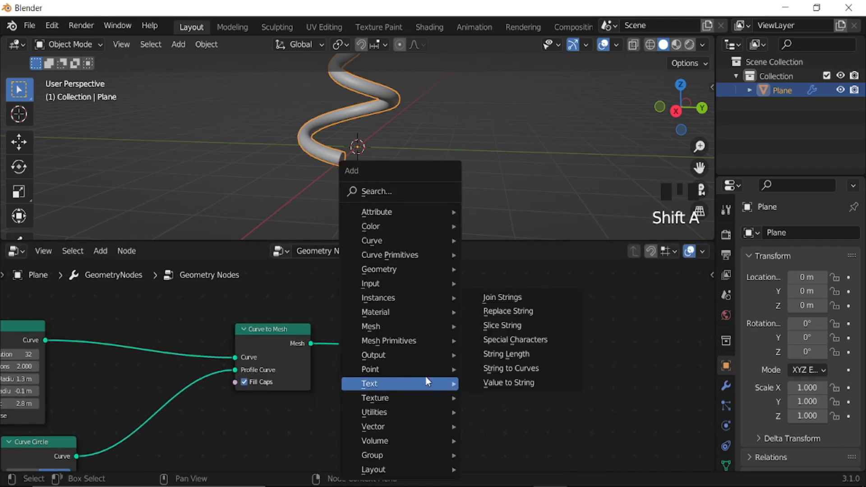
{"action": "mouse_move", "coordinate": [399, 296]}
{"action": "left_click", "coordinate": [505, 295]}
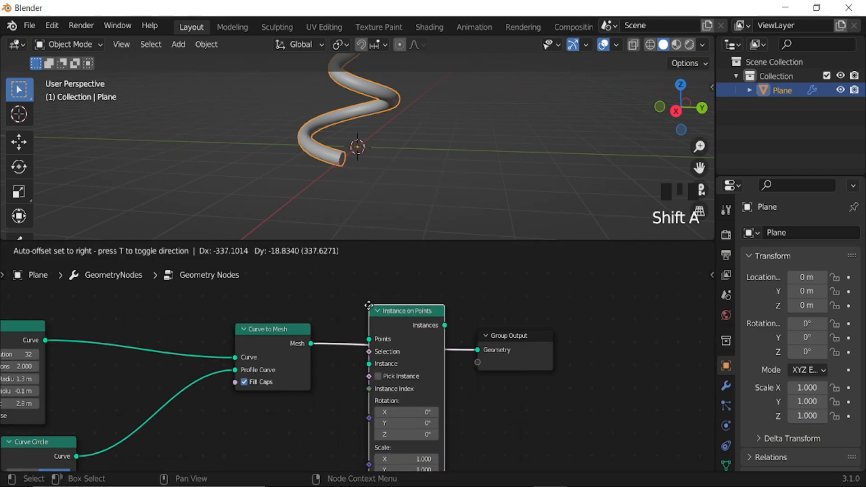
{"action": "left_click", "coordinate": [374, 312]}
Add an Ico Sphere node and connect its mesh output to the Instance input of Instance on Points
{"action": "middle_click_drag", "start_coordinate": [354, 420], "coordinate": [523, 364]}
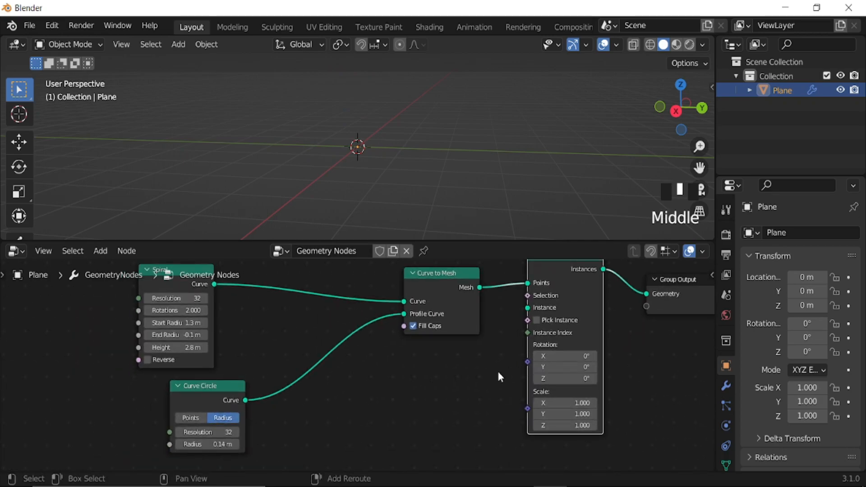
{"action": "key", "text": "shift+a"}
{"action": "mouse_move", "coordinate": [483, 340]}
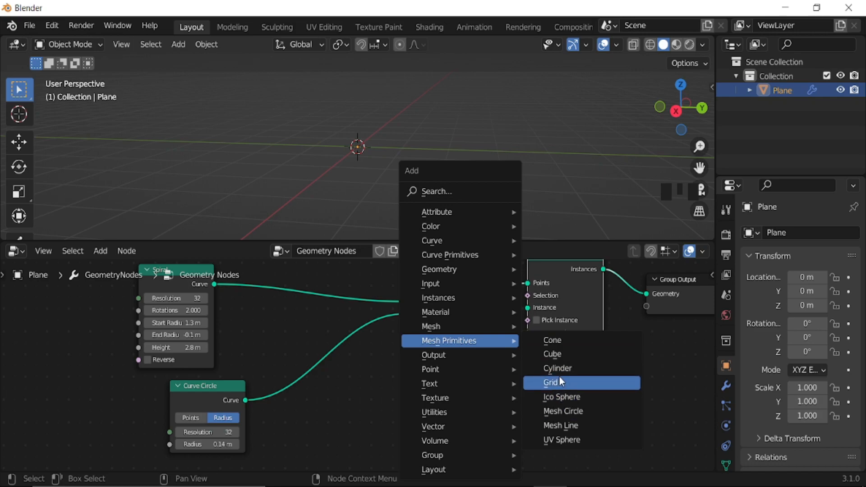
{"action": "left_click", "coordinate": [567, 396]}
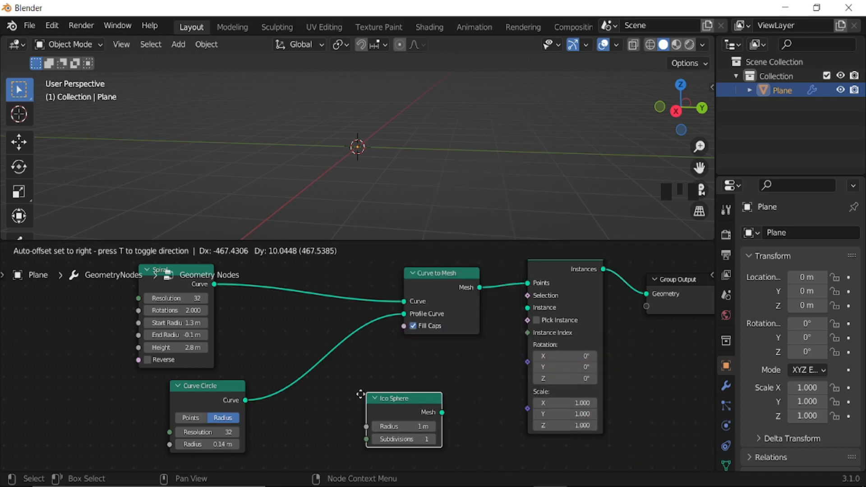
{"action": "left_click", "coordinate": [358, 395]}
{"action": "left_click_drag", "start_coordinate": [433, 414], "coordinate": [530, 310]}
Reduce the Ico Sphere node's radius to 0.05 m and hide the overlays in the 3D viewport
{"action": "middle_click_drag", "start_coordinate": [462, 436], "coordinate": [526, 370]}
{"action": "scroll", "coordinate": [500, 394], "scroll_direction": "up", "scroll_amount": 3}
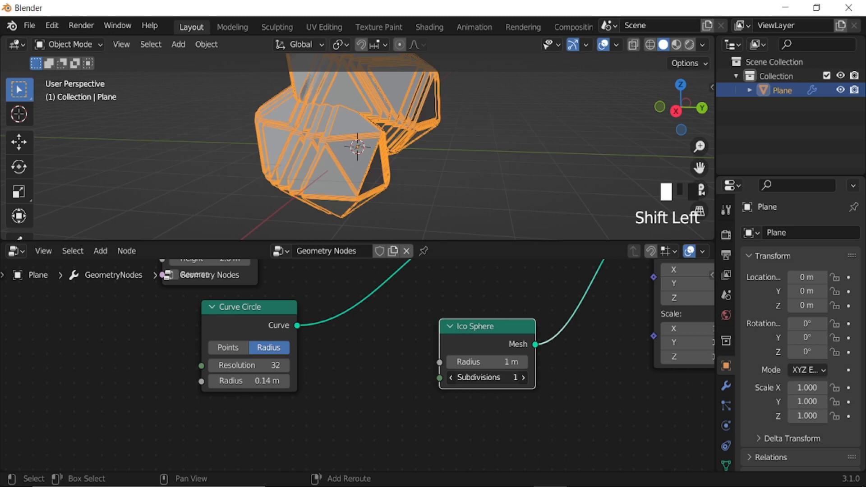
{"action": "left_click", "coordinate": [564, 382], "text": "shift"}
{"action": "mouse_move", "coordinate": [507, 362]}
{"action": "left_mouse_down", "text": "shift"}
{"action": "mouse_move", "coordinate": [423, 362]}
{"action": "mouse_move", "coordinate": [505, 364]}
{"action": "left_mouse_up", "text": "shift"}
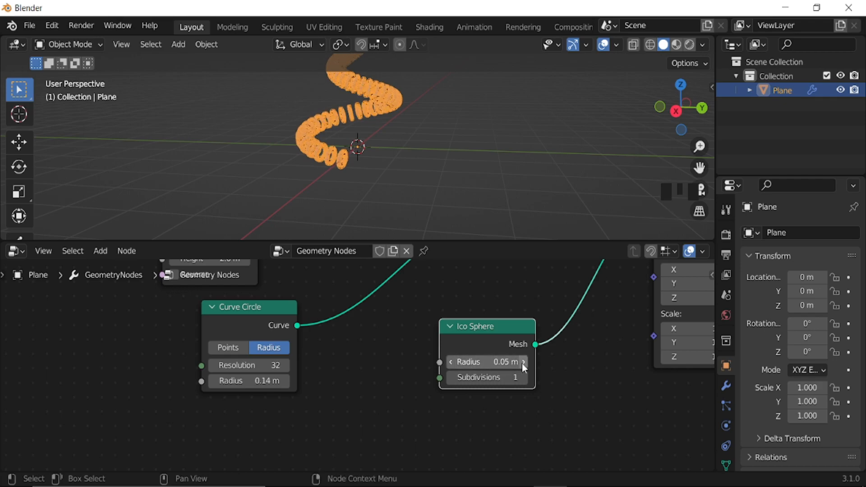
{"action": "left_click", "coordinate": [603, 46]}
{"action": "scroll", "coordinate": [403, 123], "scroll_direction": "up", "scroll_amount": 4}
{"action": "middle_click_drag", "start_coordinate": [329, 182], "coordinate": [411, 200]}
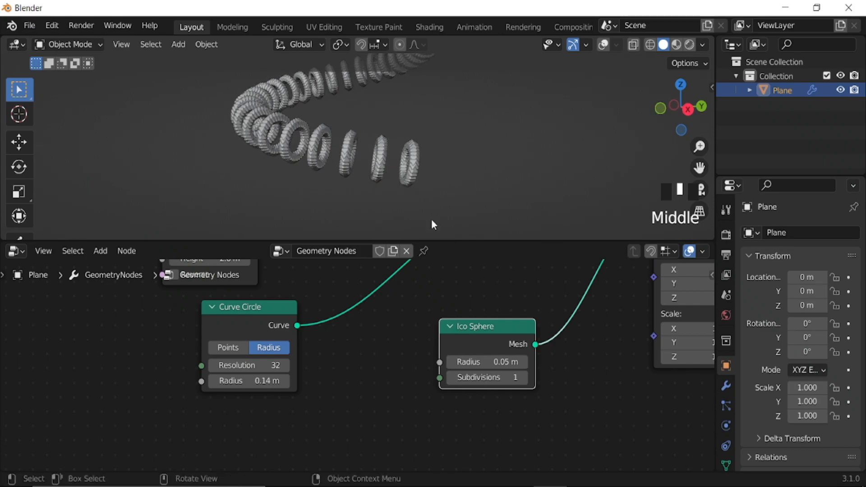
Set the Ico Sphere node's radius to 0.06 m
{"action": "left_click", "coordinate": [504, 362]}
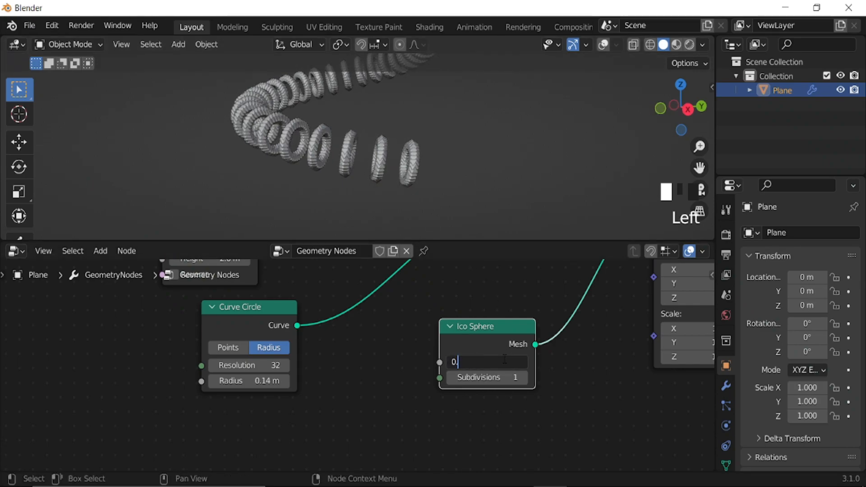
{"action": "type", "text": "0.06"}
{"action": "key", "text": "Return"}
Move the Curve Circle node away and insert a Transform node between it and Curve to Mesh
{"action": "middle_click_drag", "start_coordinate": [385, 152], "coordinate": [493, 177]}
{"action": "scroll", "coordinate": [479, 356], "scroll_direction": "down", "scroll_amount": 9}
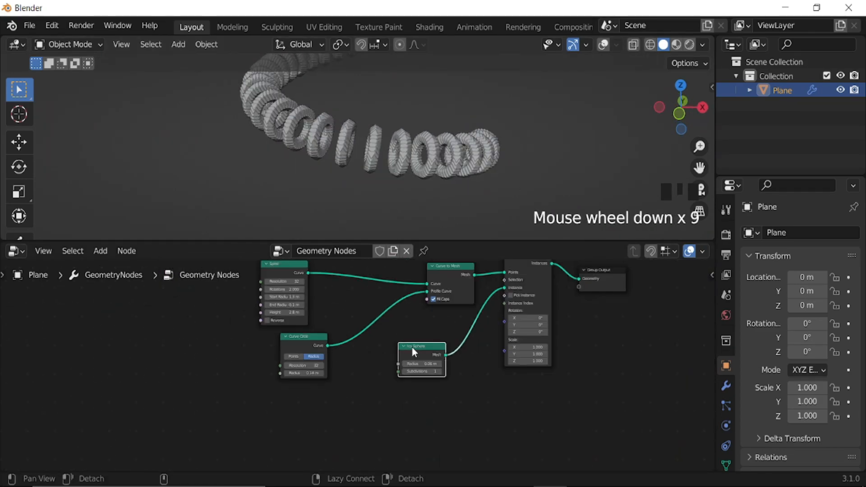
{"action": "middle_click_drag", "start_coordinate": [411, 350], "coordinate": [508, 353]}
{"action": "left_click_drag", "start_coordinate": [417, 343], "coordinate": [412, 371]}
{"action": "key", "text": "shift+a"}
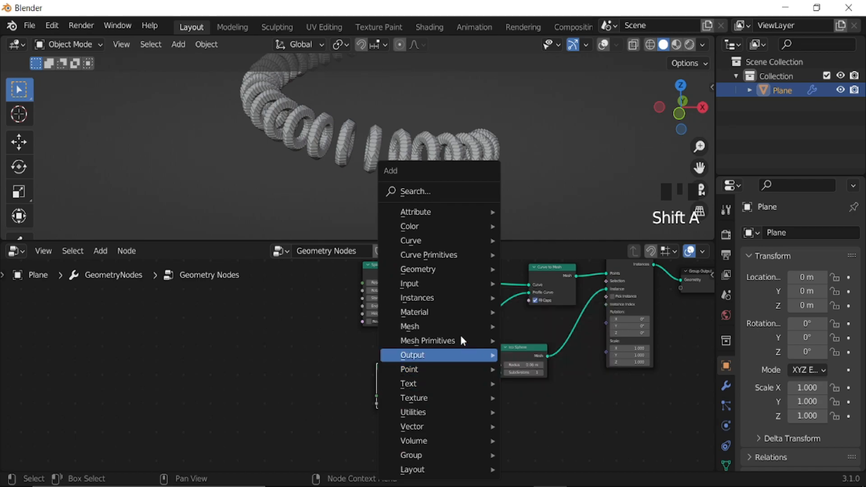
{"action": "mouse_move", "coordinate": [481, 276]}
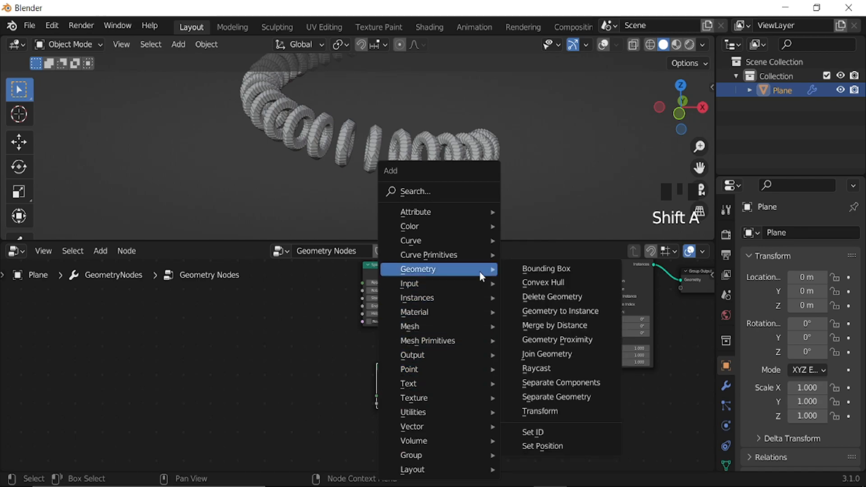
{"action": "left_click", "coordinate": [552, 410]}
{"action": "left_click", "coordinate": [456, 317]}
Set the Transform node's Z rotation to 180°
{"action": "middle_click_drag", "start_coordinate": [522, 393], "coordinate": [479, 376]}
{"action": "scroll", "coordinate": [487, 415], "scroll_direction": "up", "scroll_amount": 5}
{"action": "scroll", "coordinate": [490, 388], "scroll_direction": "up", "scroll_amount": 3}
{"action": "left_click", "coordinate": [486, 378]}
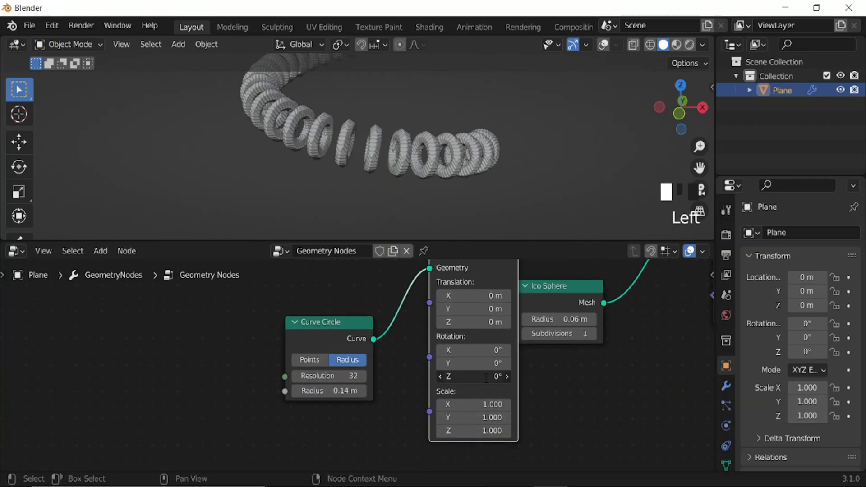
{"action": "key", "text": "Return"}
{"action": "type", "text": "0"}
{"action": "key", "text": "Return"}
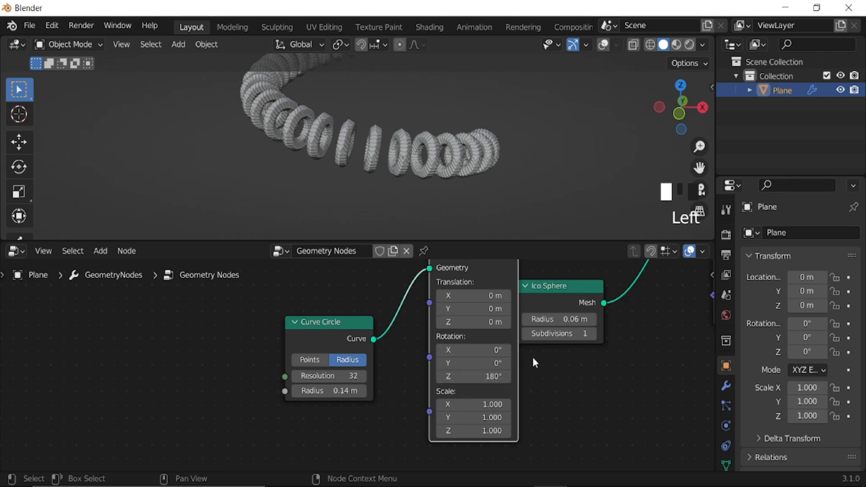
Set the Transform node's Y rotation to 270° to turn the profile rings along the spiral
{"action": "left_click_drag", "start_coordinate": [478, 363], "coordinate": [490, 363]}
{"action": "double_click", "coordinate": [475, 363]}
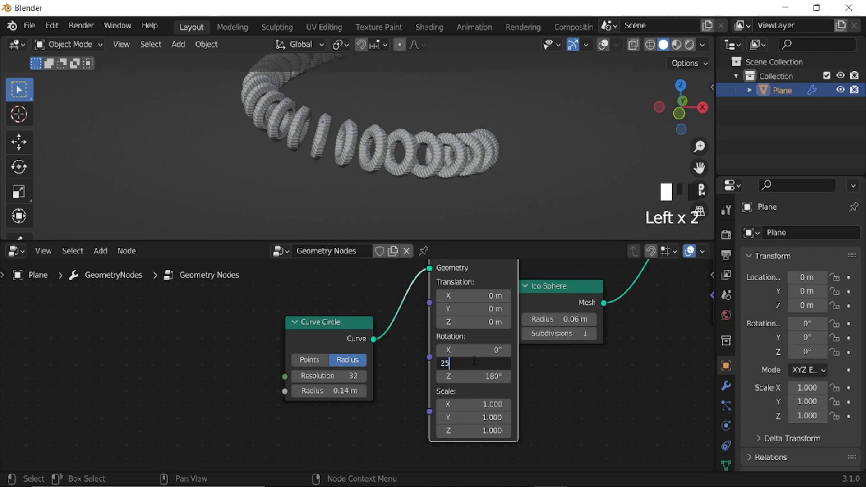
{"action": "key", "text": "Return"}
{"action": "left_click", "coordinate": [472, 360]}
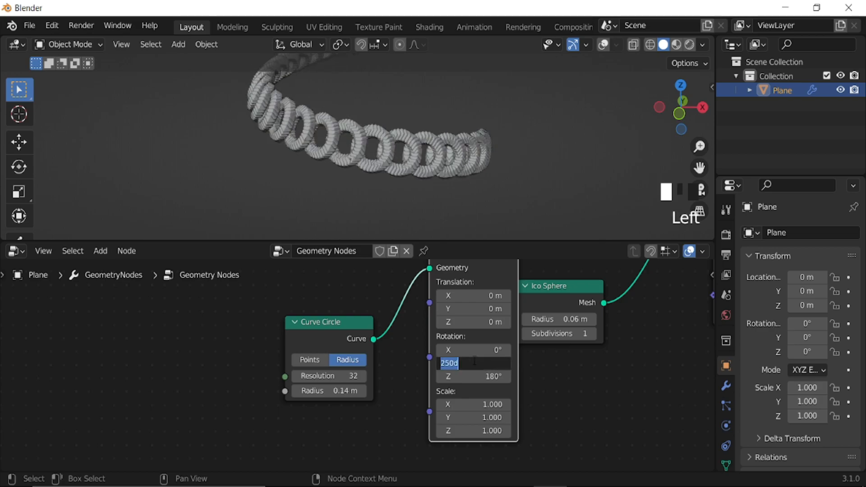
{"action": "type", "text": "270"}
{"action": "key", "text": "Return"}
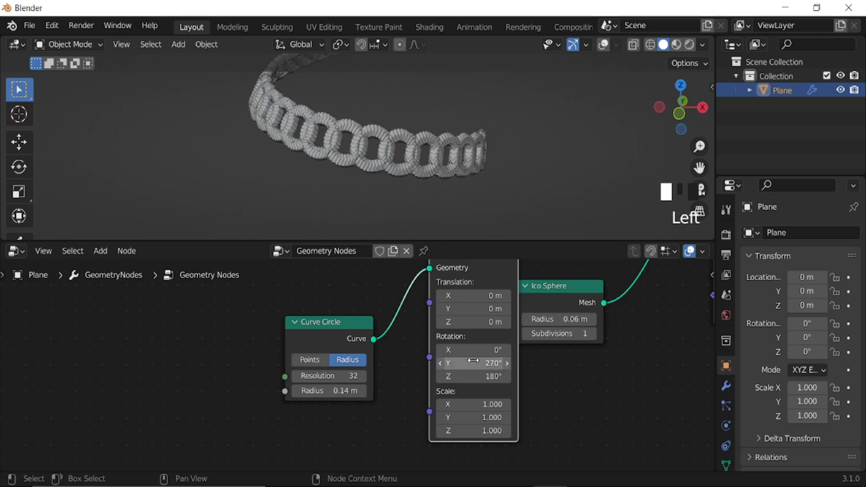
Set the Transform node's Y rotation to 287° and its X, Y and Z scale to 1.260
{"action": "left_click_drag", "start_coordinate": [471, 363], "coordinate": [483, 363]}
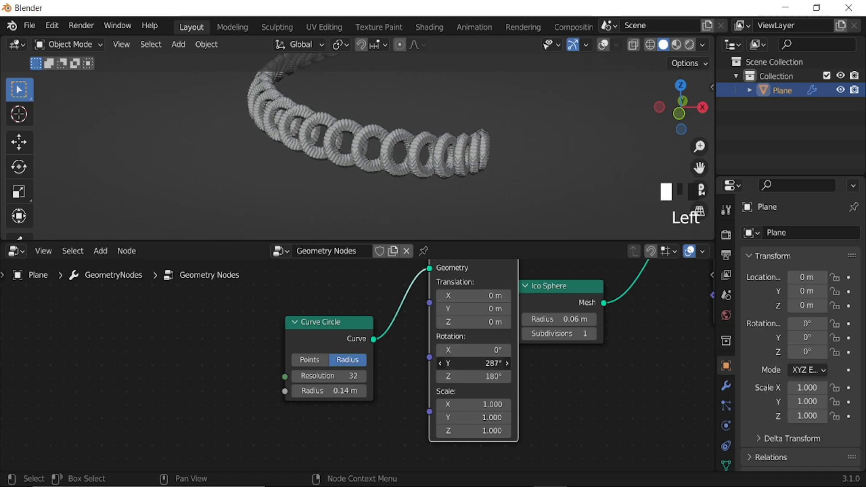
{"action": "scroll", "coordinate": [397, 185], "scroll_direction": "down", "scroll_amount": 6}
{"action": "middle_click_drag", "start_coordinate": [349, 135], "coordinate": [419, 194]}
{"action": "middle_click_drag", "start_coordinate": [610, 350], "coordinate": [205, 359]}
{"action": "scroll", "coordinate": [344, 344], "scroll_direction": "up", "scroll_amount": 4}
{"action": "middle_click_drag", "start_coordinate": [344, 344], "coordinate": [537, 308]}
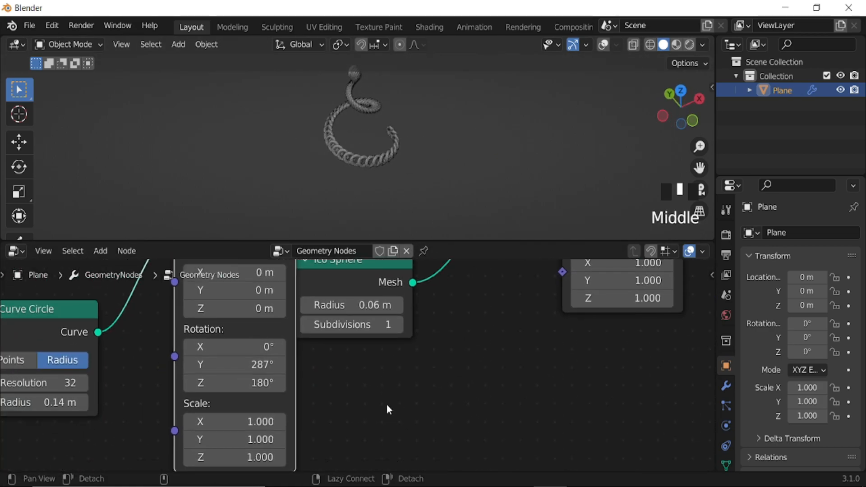
{"action": "middle_click_drag", "start_coordinate": [370, 419], "coordinate": [456, 326]}
{"action": "scroll", "coordinate": [356, 342], "scroll_direction": "up", "scroll_amount": 3}
{"action": "left_click_drag", "start_coordinate": [324, 313], "coordinate": [386, 358], "text": "shift"}
Show the viewport overlays, then add a camera and align it to a top view of the spiral
{"action": "middle_click_drag", "start_coordinate": [342, 110], "coordinate": [379, 165]}
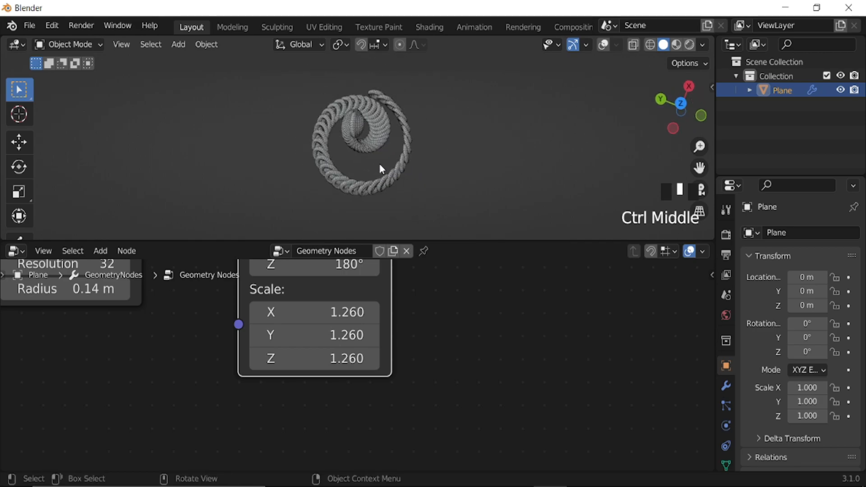
{"action": "key", "text": "KP_7"}
{"action": "scroll", "coordinate": [380, 169], "scroll_direction": "up", "scroll_amount": 5}
{"action": "scroll", "coordinate": [388, 158], "scroll_direction": "down", "scroll_amount": 8}
{"action": "left_click", "coordinate": [604, 45]}
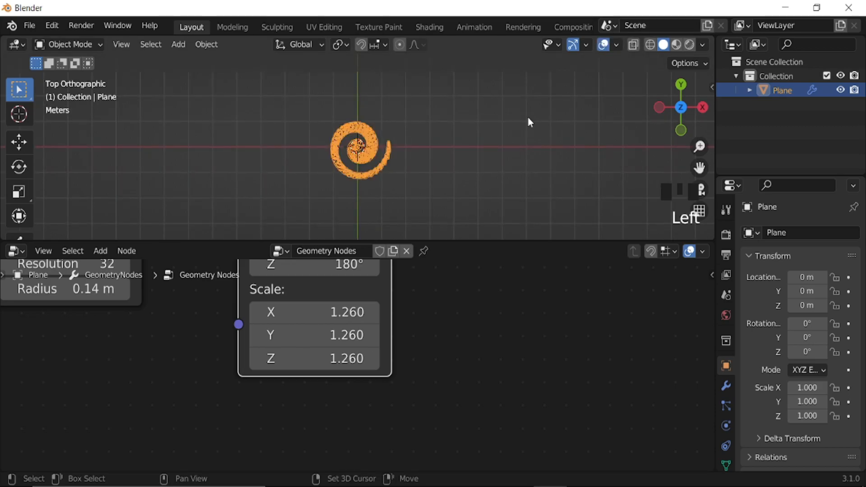
{"action": "key", "text": "shift+a"}
{"action": "left_click", "coordinate": [492, 325]}
{"action": "scroll", "coordinate": [381, 199], "scroll_direction": "up", "scroll_amount": 5}
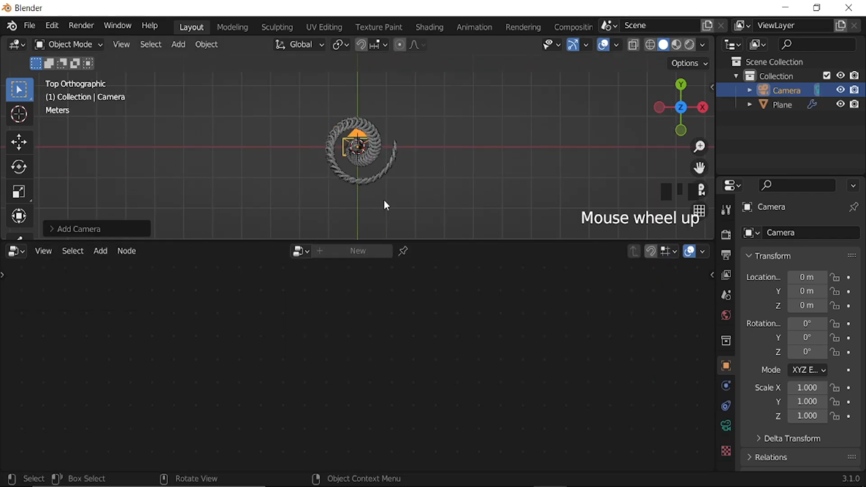
{"action": "key", "text": "ctrl+alt+KP_0"}
Set the camera's focal length to 58.6 mm
{"action": "scroll", "coordinate": [378, 198], "scroll_direction": "down", "scroll_amount": 3}
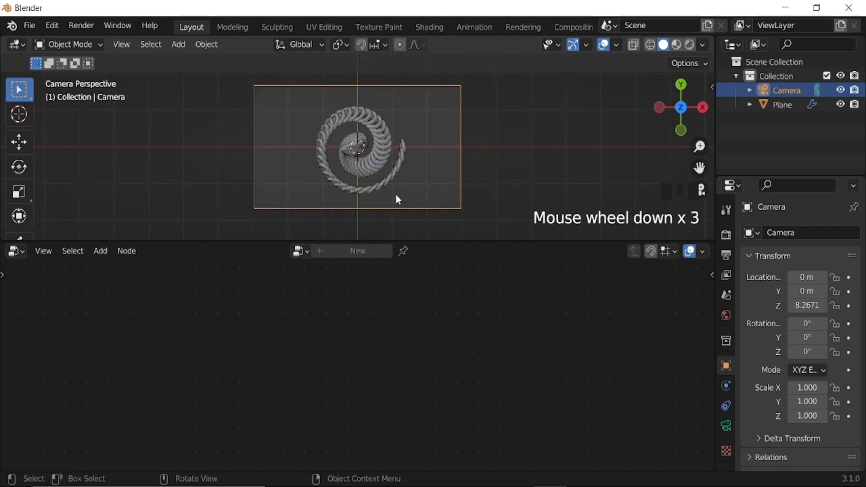
{"action": "left_click", "coordinate": [725, 426]}
{"action": "left_click_drag", "start_coordinate": [813, 300], "coordinate": [854, 300], "text": "shift"}
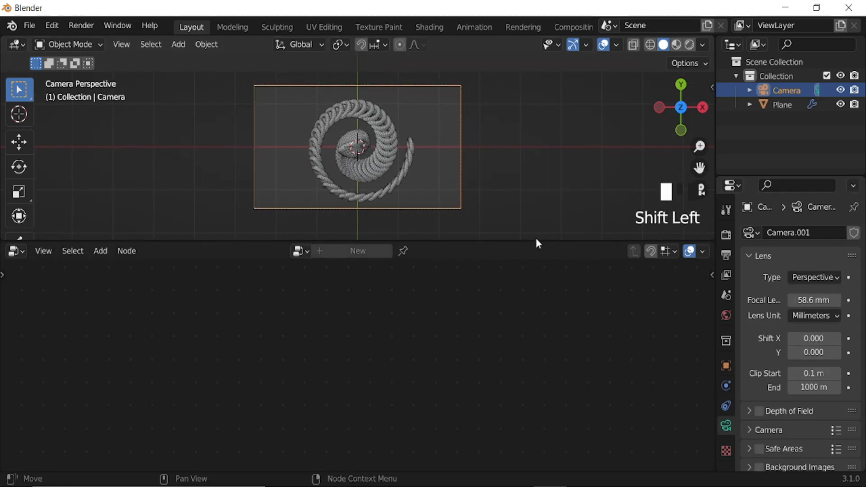
Select the spiral object and move its Spiral node farther away from the Curve to Mesh node
{"action": "left_click", "coordinate": [383, 161]}
{"action": "scroll", "coordinate": [358, 342], "scroll_direction": "down", "scroll_amount": 5}
{"action": "middle_click_drag", "start_coordinate": [358, 343], "coordinate": [559, 460]}
{"action": "scroll", "coordinate": [476, 379], "scroll_direction": "down", "scroll_amount": 6}
{"action": "left_click_drag", "start_coordinate": [468, 332], "coordinate": [351, 330]}
Insert a Set Curve Tilt node between the Spiral and Curve to Mesh nodes
{"action": "key", "text": "shift+a"}
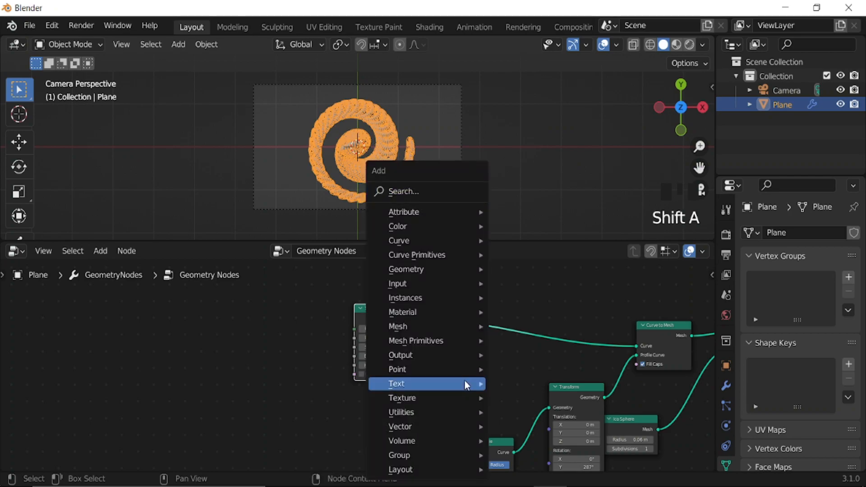
{"action": "mouse_move", "coordinate": [433, 240]}
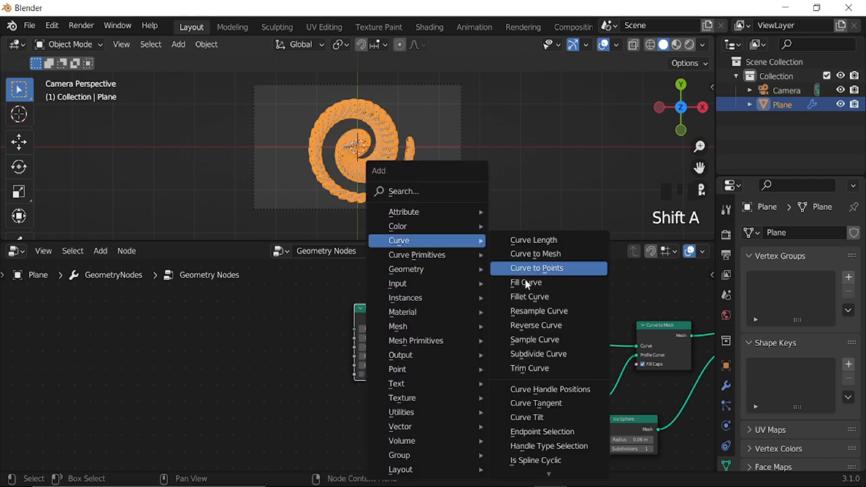
{"action": "mouse_move", "coordinate": [497, 481]}
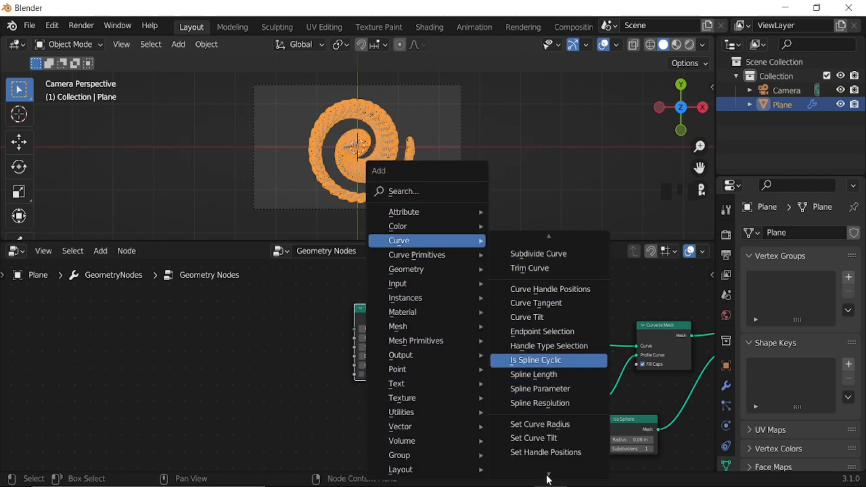
{"action": "left_click", "coordinate": [542, 396]}
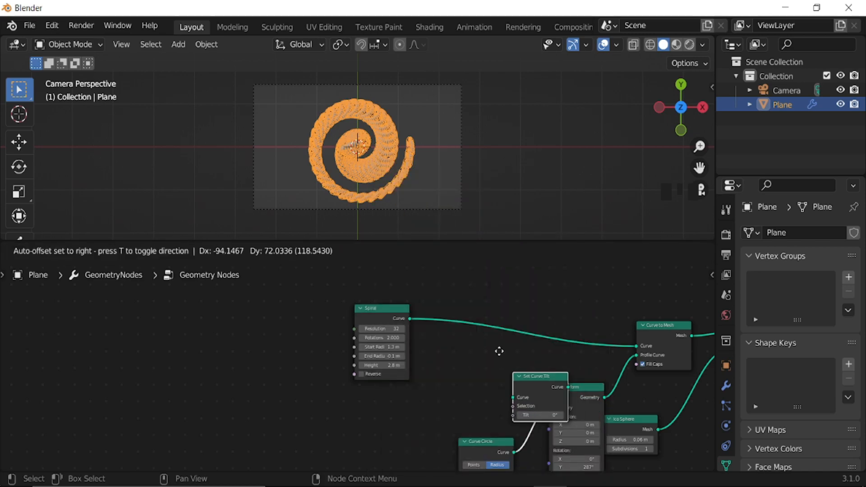
{"action": "left_click", "coordinate": [472, 314]}
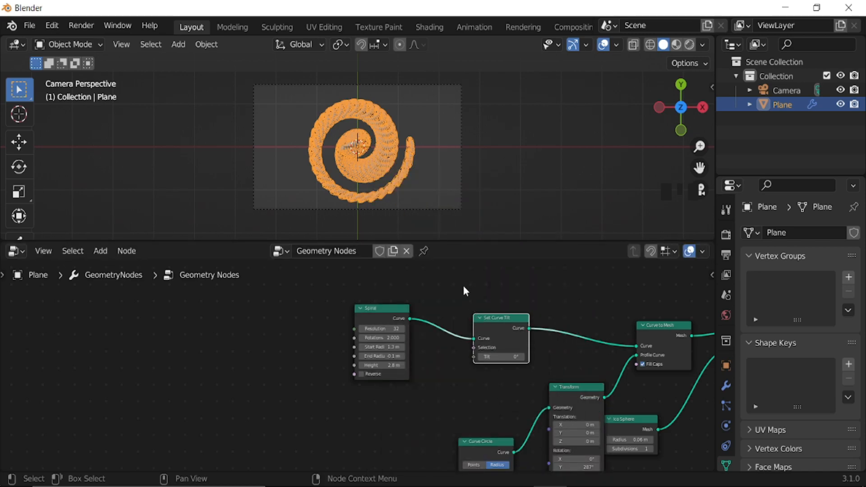
Hide the viewport overlays and try a tilt of 167° on the Set Curve Tilt node
{"action": "left_click", "coordinate": [604, 44]}
{"action": "scroll", "coordinate": [410, 148], "scroll_direction": "up", "scroll_amount": 5}
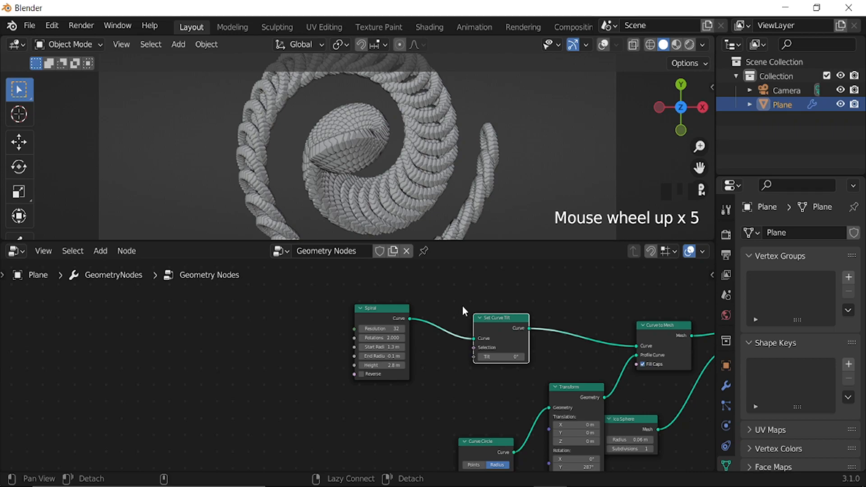
{"action": "middle_click_drag", "start_coordinate": [463, 307], "coordinate": [437, 323]}
{"action": "scroll", "coordinate": [423, 358], "scroll_direction": "up", "scroll_amount": 3}
{"action": "mouse_move", "coordinate": [431, 302]}
{"action": "left_mouse_down"}
{"action": "mouse_move", "coordinate": [473, 301]}
{"action": "mouse_move", "coordinate": [431, 301]}
{"action": "left_mouse_up"}
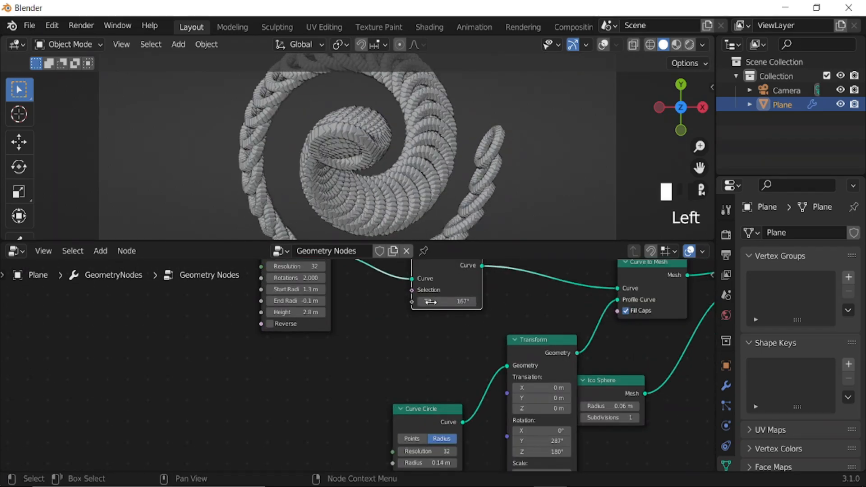
{"action": "key", "text": "ctrl+z"}
Add a Spline Parameter node and connect its Factor output to the Tilt input of Set Curve Tilt
{"action": "key", "text": "shift+a"}
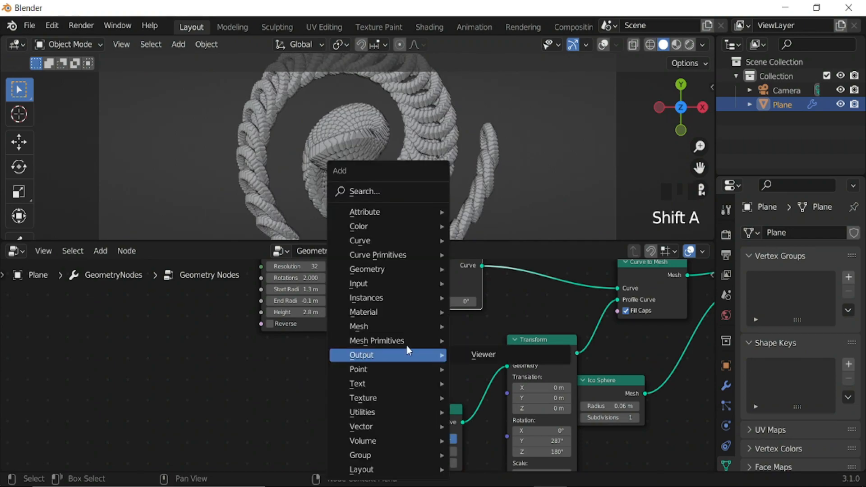
{"action": "mouse_move", "coordinate": [382, 238]}
{"action": "scroll", "coordinate": [518, 424], "scroll_direction": "down", "scroll_amount": 5}
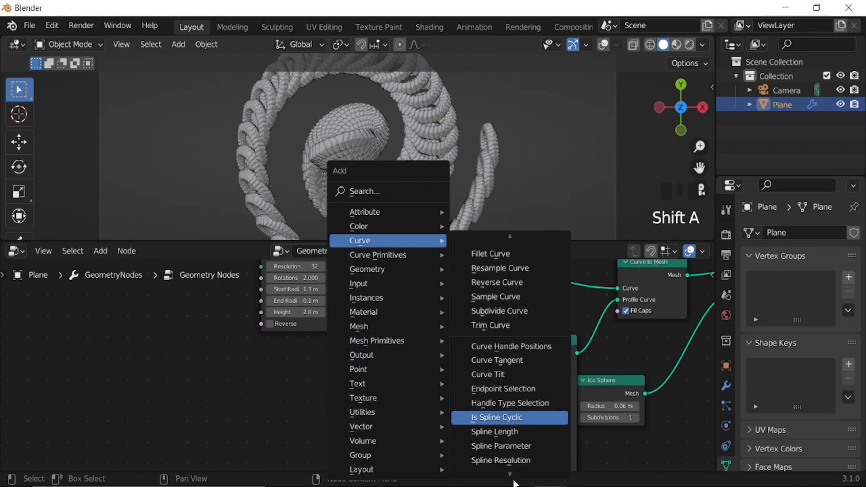
{"action": "left_click", "coordinate": [505, 405]}
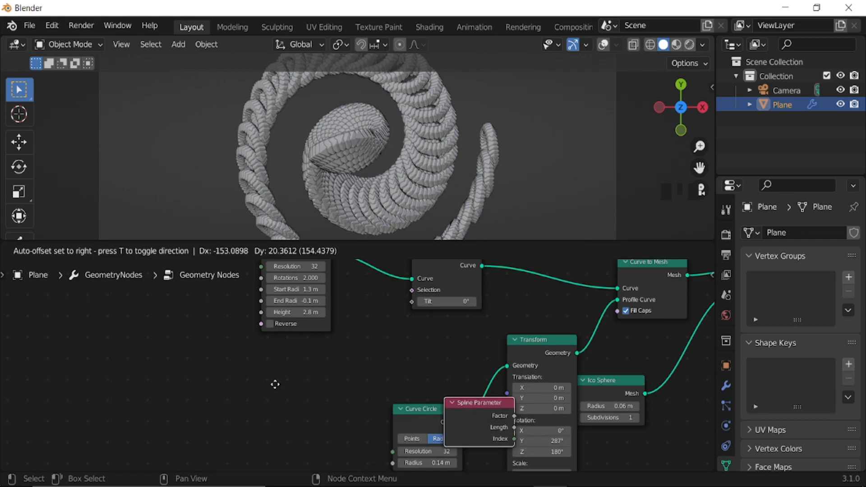
{"action": "left_click", "coordinate": [179, 367]}
{"action": "left_click_drag", "start_coordinate": [250, 386], "coordinate": [411, 301]}
{"action": "middle_click_drag", "start_coordinate": [393, 333], "coordinate": [404, 366]}
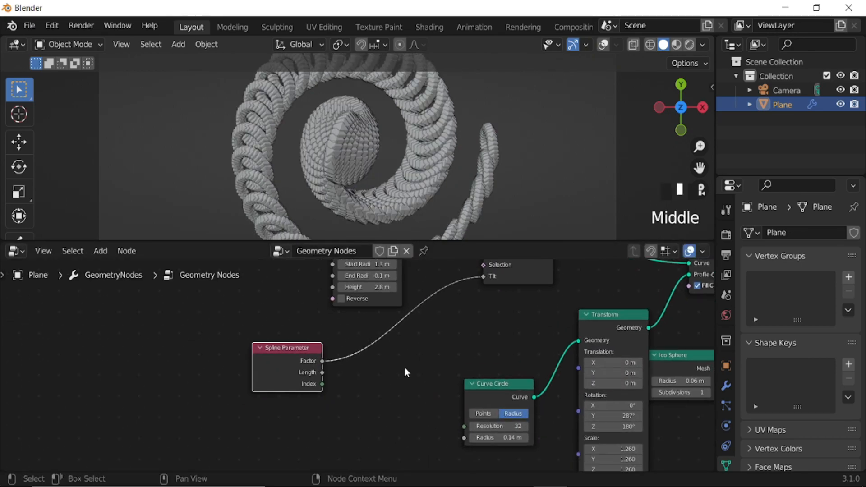
Insert a Math node between Spline Parameter and Set Curve Tilt, set to Subtract with a value of 10.700
{"action": "key", "text": "shift+a"}
{"action": "mouse_move", "coordinate": [384, 411]}
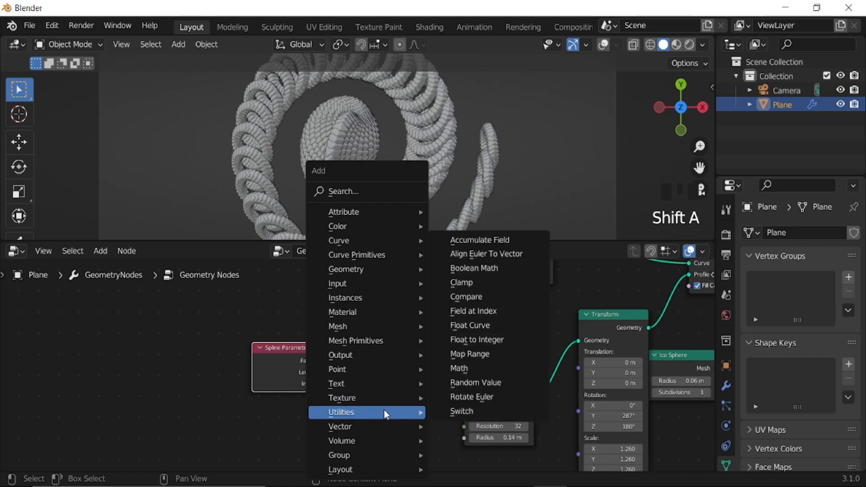
{"action": "left_click", "coordinate": [455, 367]}
{"action": "left_click", "coordinate": [346, 328]}
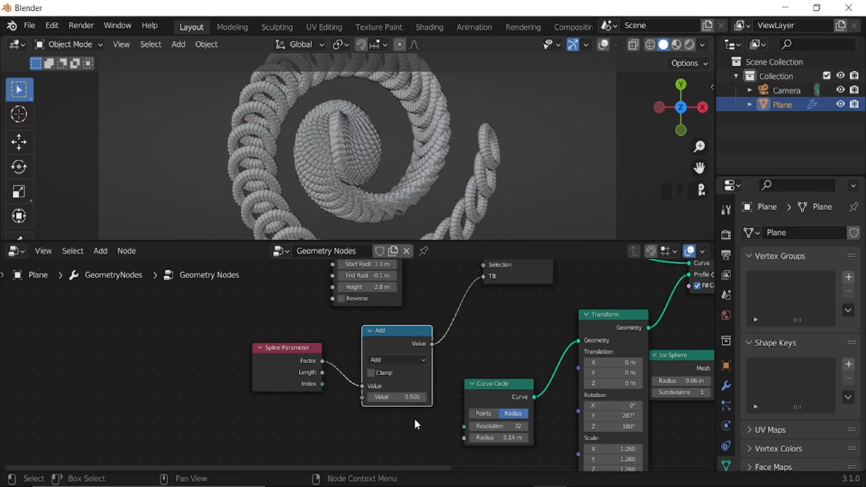
{"action": "scroll", "coordinate": [413, 417], "scroll_direction": "up", "scroll_amount": 3}
{"action": "left_click", "coordinate": [436, 358]}
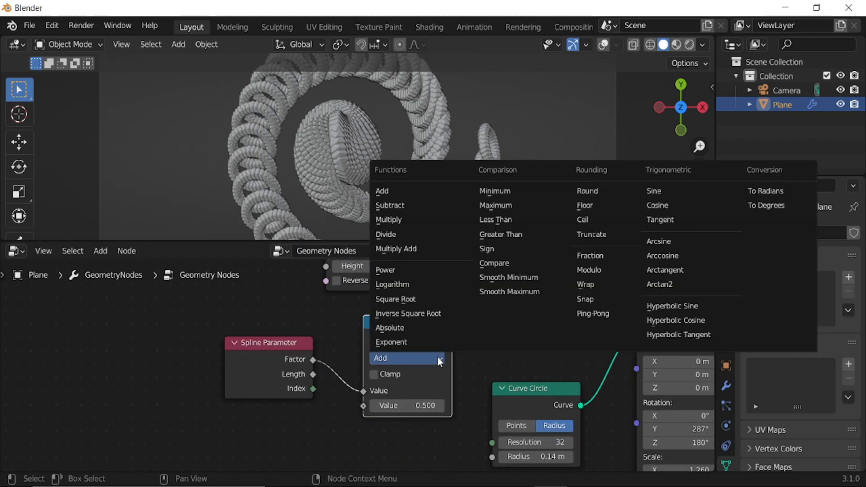
{"action": "left_click", "coordinate": [397, 204]}
{"action": "left_click_drag", "start_coordinate": [401, 404], "coordinate": [446, 404]}
Move the Spline Parameter node away and insert a duplicate of the Subtract node between it and the original
{"action": "left_click", "coordinate": [285, 348]}
{"action": "left_click_drag", "start_coordinate": [285, 348], "coordinate": [227, 354]}
{"action": "left_click", "coordinate": [404, 333]}
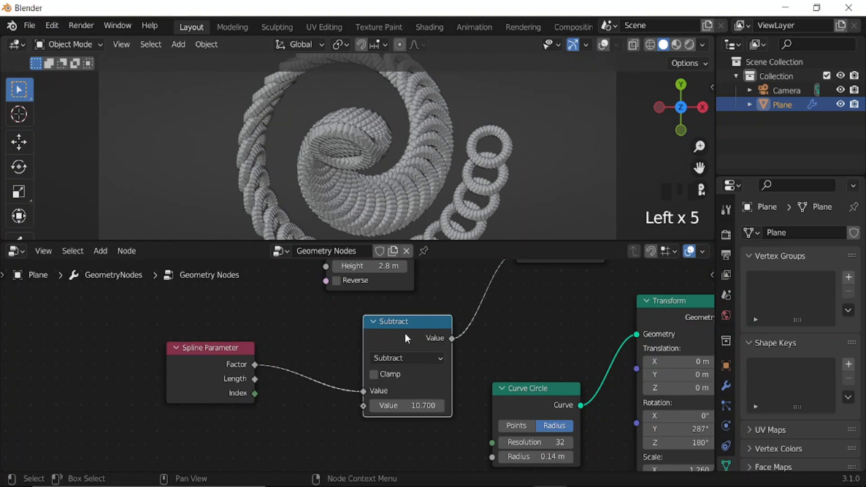
{"action": "key", "text": "shift+d"}
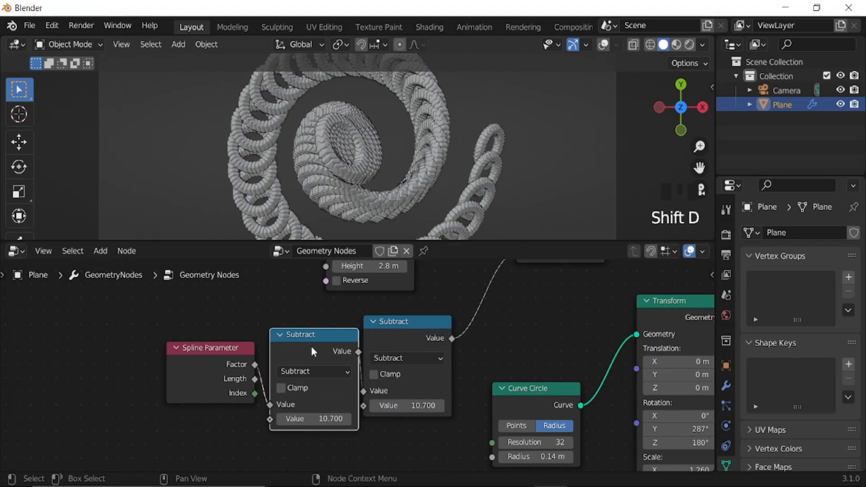
{"action": "left_click", "coordinate": [342, 372]}
Change the duplicated math node to Multiply with a value of 31.600
{"action": "left_click", "coordinate": [345, 371]}
{"action": "left_click", "coordinate": [336, 233]}
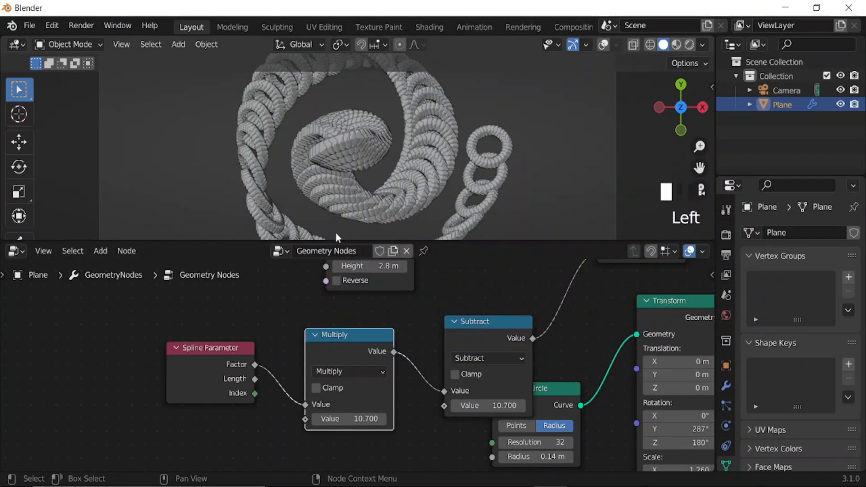
{"action": "left_click_drag", "start_coordinate": [351, 419], "coordinate": [470, 419]}
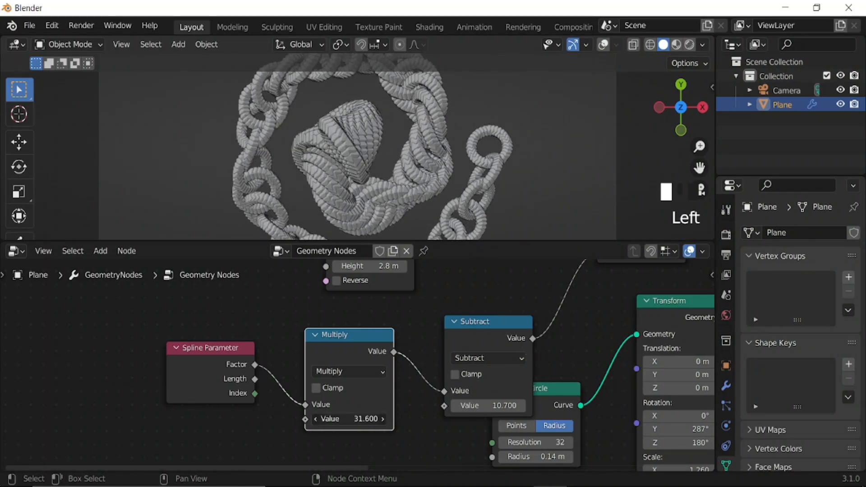
Drive the Subtract node's second value with the expression #frame/20 and play the animation to check the twisting chain
{"action": "left_click", "coordinate": [411, 403]}
{"action": "scroll", "coordinate": [400, 354], "scroll_direction": "down", "scroll_amount": 4}
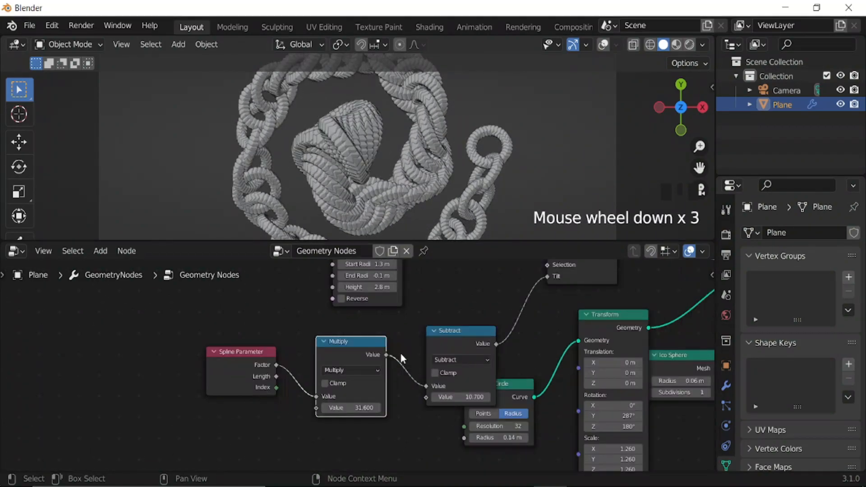
{"action": "middle_click_drag", "start_coordinate": [400, 353], "coordinate": [451, 358]}
{"action": "scroll", "coordinate": [412, 370], "scroll_direction": "up", "scroll_amount": 4}
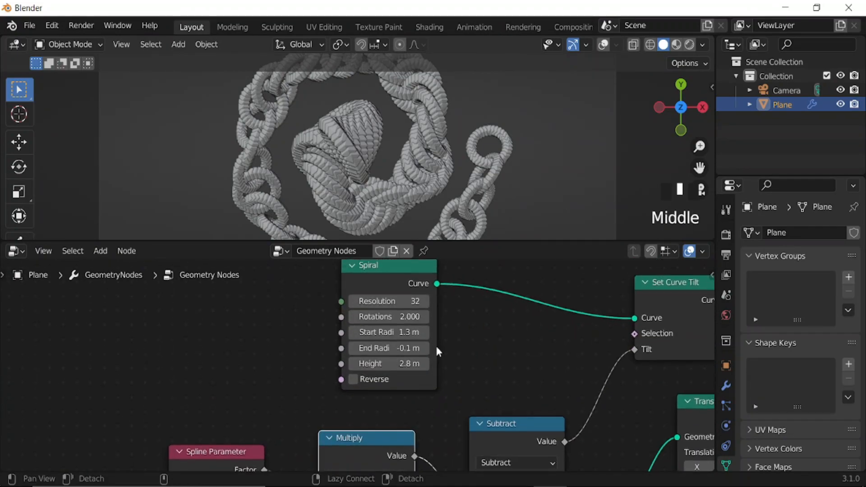
{"action": "scroll", "coordinate": [451, 359], "scroll_direction": "up", "scroll_amount": 2}
{"action": "scroll", "coordinate": [480, 396], "scroll_direction": "down", "scroll_amount": 3}
{"action": "middle_click_drag", "start_coordinate": [465, 410], "coordinate": [384, 381]}
{"action": "scroll", "coordinate": [383, 379], "scroll_direction": "up", "scroll_amount": 5}
{"action": "left_click", "coordinate": [369, 375]}
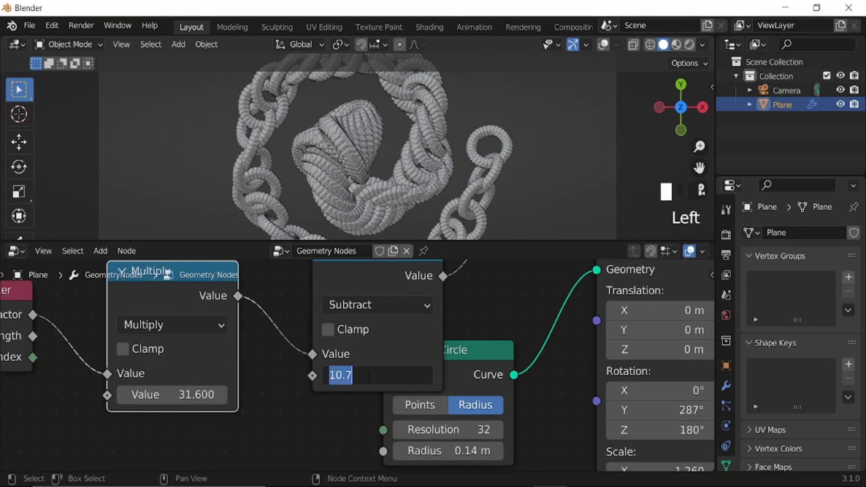
{"action": "type", "text": "#"}
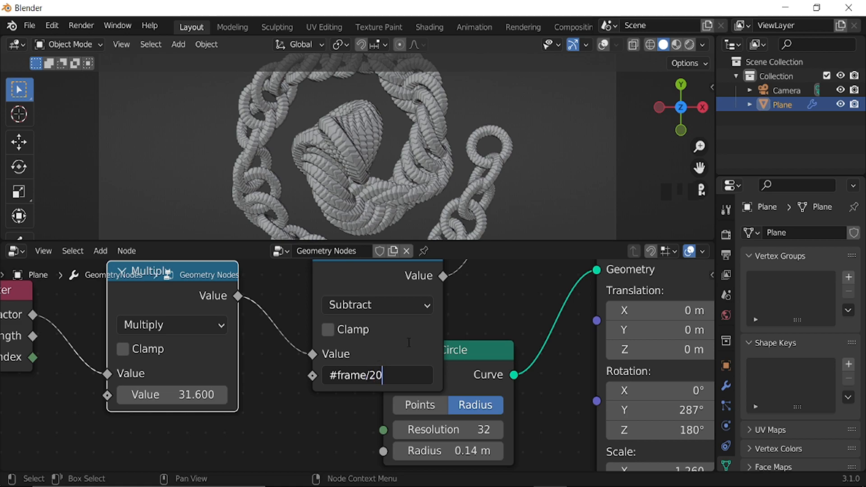
{"action": "type", "text": "frame/20"}
{"action": "key", "text": "Return"}
{"action": "key", "text": "space"}
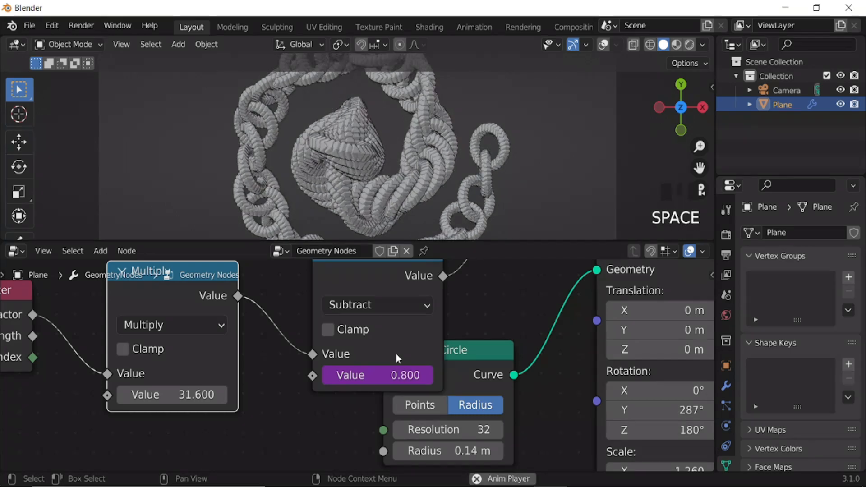
{"action": "key", "text": "space"}
Set the Spiral node's rotations to 4.400 and preview the animation
{"action": "middle_click_drag", "start_coordinate": [286, 361], "coordinate": [445, 447]}
{"action": "scroll", "coordinate": [403, 359], "scroll_direction": "up", "scroll_amount": 2}
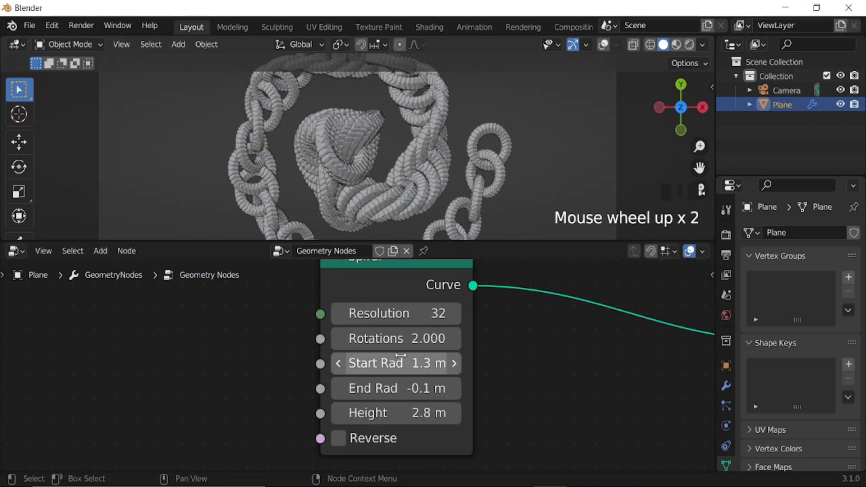
{"action": "left_click_drag", "start_coordinate": [379, 338], "coordinate": [471, 338]}
{"action": "scroll", "coordinate": [338, 205], "scroll_direction": "down", "scroll_amount": 3}
{"action": "key", "text": "space"}
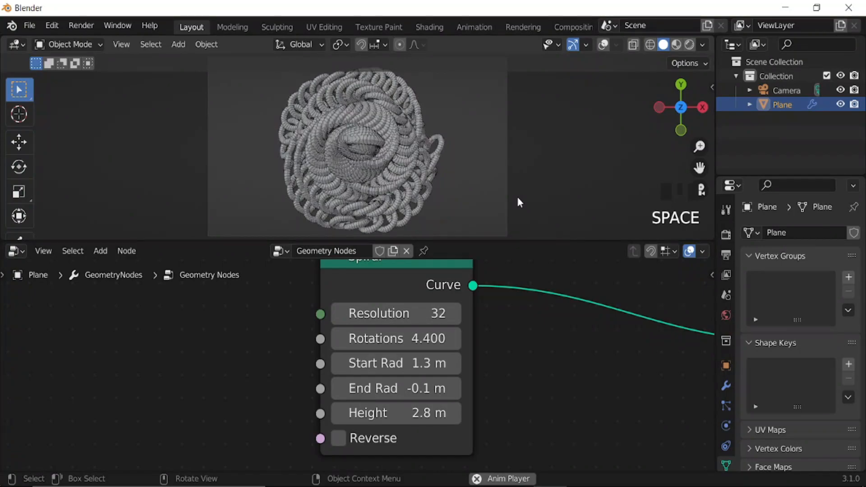
{"action": "key", "text": "space"}
Add a mesh plane behind the spiral chain and scale it up about 4.25 times as a backdrop
{"action": "left_click", "coordinate": [603, 45]}
{"action": "scroll", "coordinate": [347, 182], "scroll_direction": "down", "scroll_amount": 2}
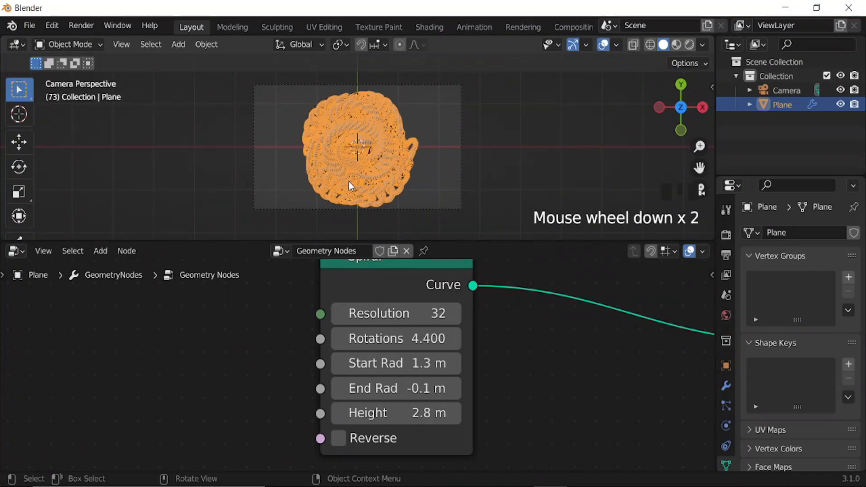
{"action": "key", "text": "shift+a"}
{"action": "mouse_move", "coordinate": [353, 179]}
{"action": "left_click", "coordinate": [432, 178]}
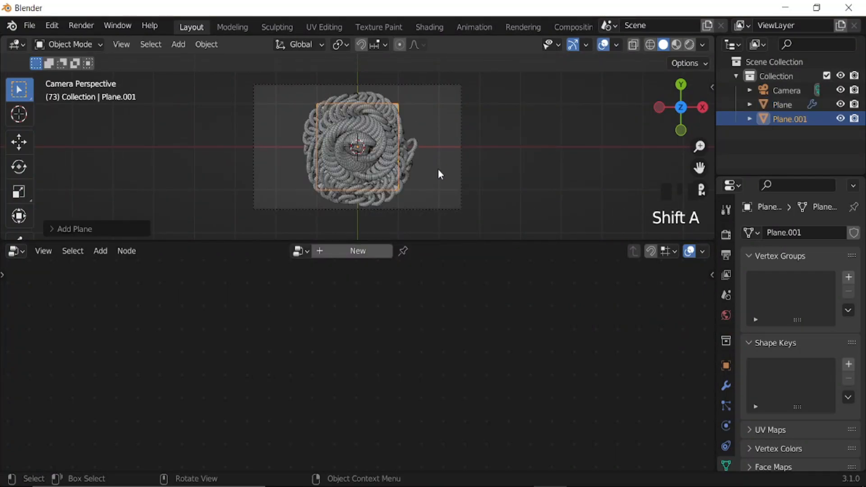
{"action": "key", "text": "s"}
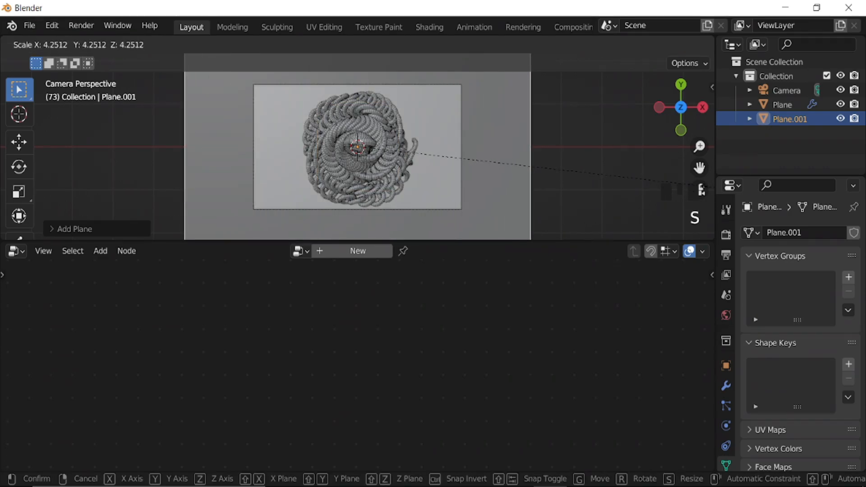
{"action": "left_click", "coordinate": [575, 170]}
Lower the backdrop plane slightly along the global Z axis and return to the camera view
{"action": "scroll", "coordinate": [528, 192], "scroll_direction": "down", "scroll_amount": 3}
{"action": "middle_click_drag", "start_coordinate": [529, 192], "coordinate": [425, 121]}
{"action": "key", "text": "g"}
{"action": "key", "text": "z"}
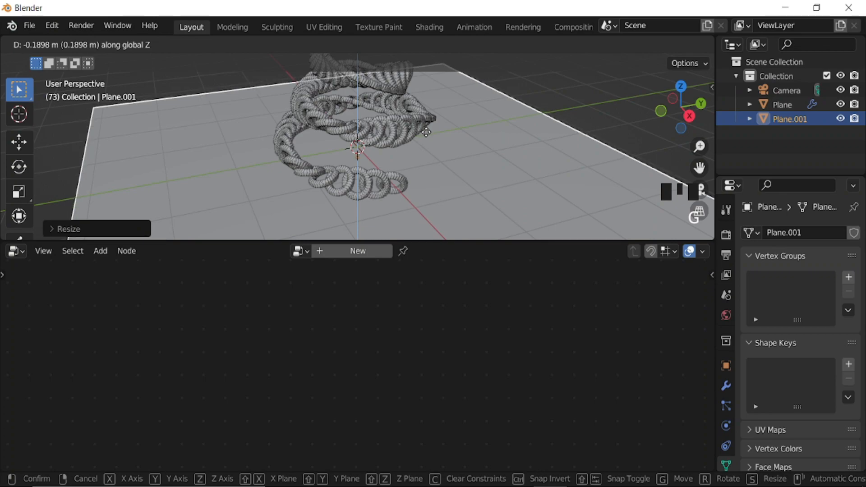
{"action": "left_click", "coordinate": [426, 140]}
{"action": "key", "text": "KP_0"}
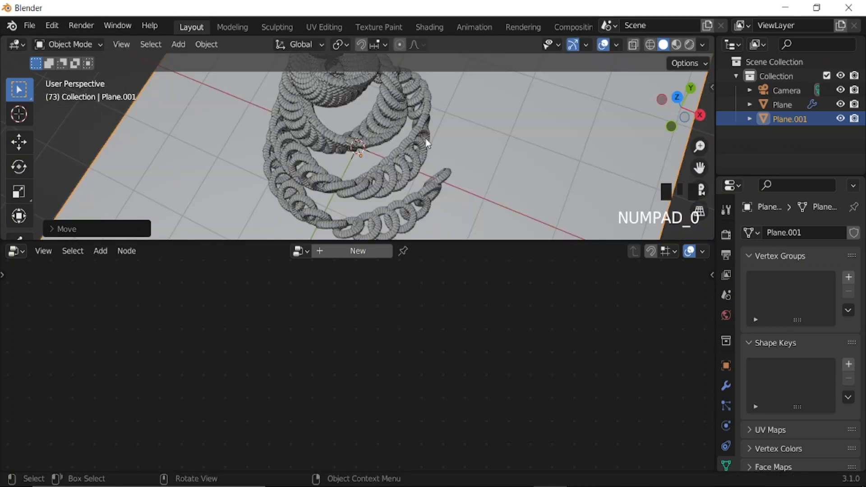
Add an area light and raise it about 5.5 m along the global Z axis above the chain
{"action": "scroll", "coordinate": [426, 176], "scroll_direction": "down", "scroll_amount": 2}
{"action": "key", "text": "shift+a"}
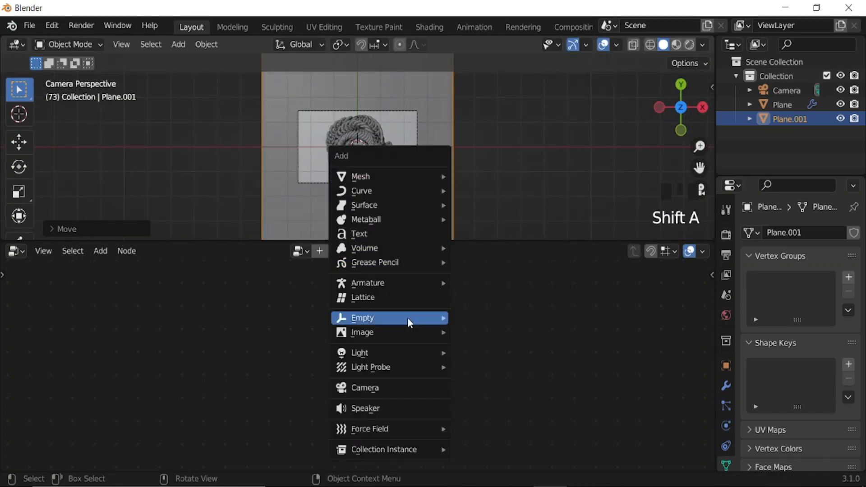
{"action": "mouse_move", "coordinate": [384, 352]}
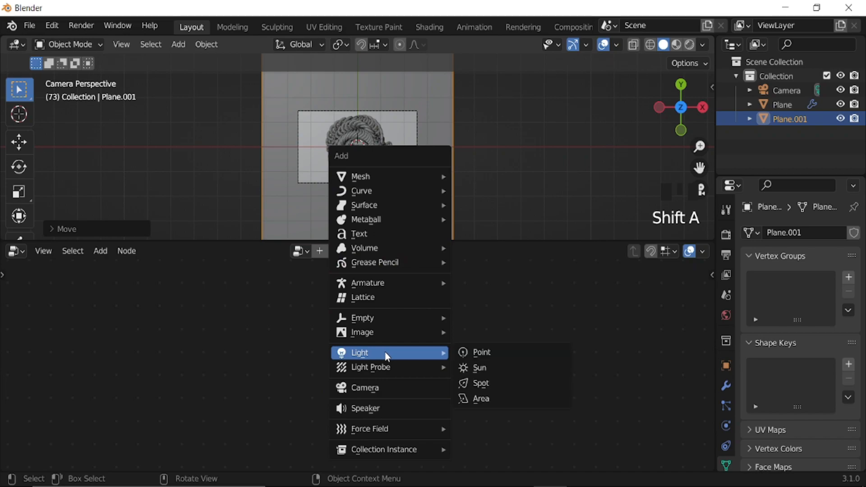
{"action": "left_click", "coordinate": [486, 399]}
{"action": "middle_click_drag", "start_coordinate": [465, 163], "coordinate": [383, 136]}
{"action": "scroll", "coordinate": [379, 164], "scroll_direction": "down", "scroll_amount": 7}
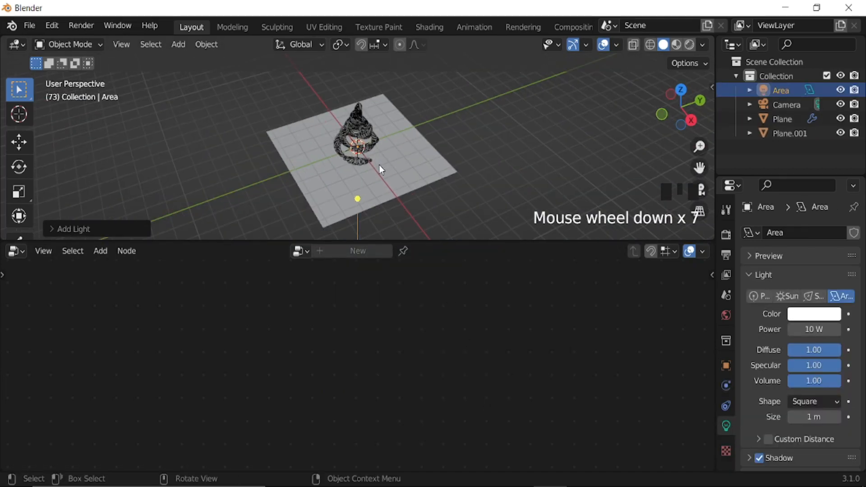
{"action": "key", "text": "g"}
{"action": "key", "text": "z"}
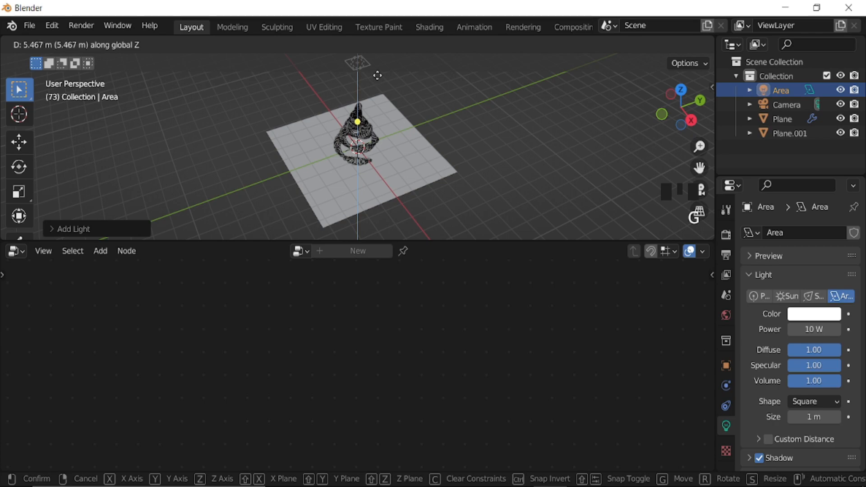
{"action": "left_click", "coordinate": [381, 74]}
{"action": "scroll", "coordinate": [414, 136], "scroll_direction": "down", "scroll_amount": 3}
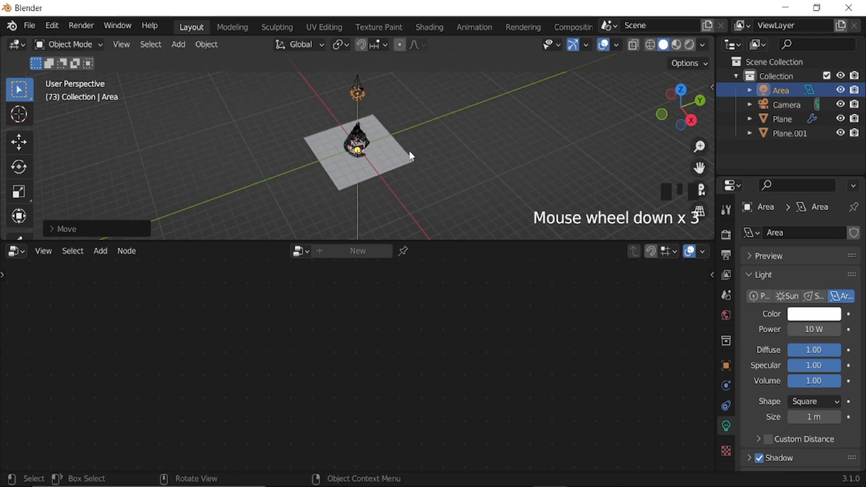
Change the area light's shape to Disk and increase its size to 3.37 m
{"action": "middle_click_drag", "start_coordinate": [410, 156], "coordinate": [358, 112]}
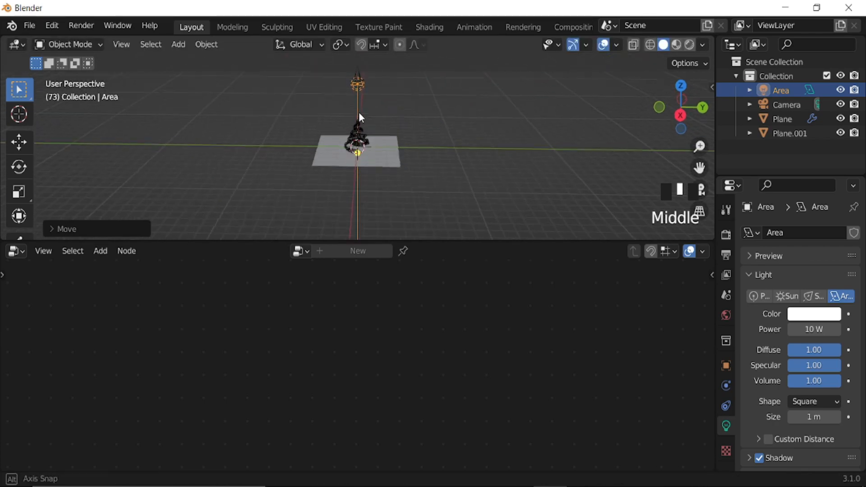
{"action": "left_click", "coordinate": [811, 402]}
{"action": "left_click", "coordinate": [787, 354]}
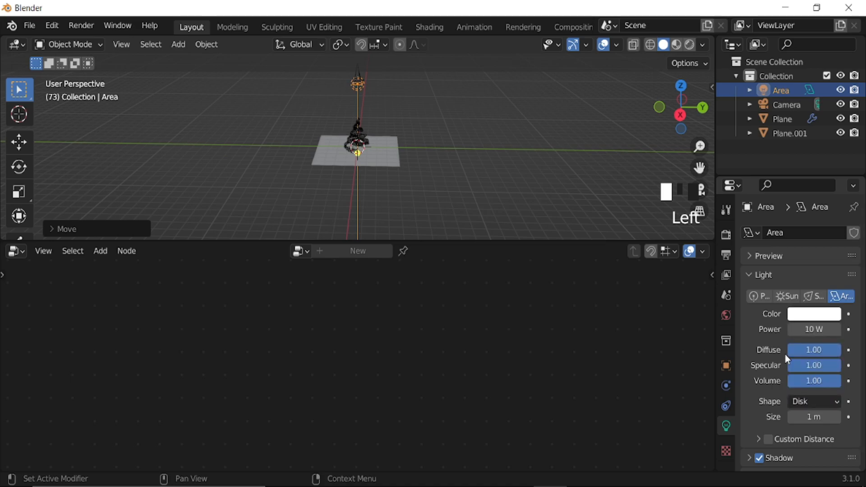
{"action": "scroll", "coordinate": [442, 163], "scroll_direction": "up", "scroll_amount": 4}
{"action": "middle_click_drag", "start_coordinate": [375, 96], "coordinate": [433, 175]}
{"action": "left_click_drag", "start_coordinate": [814, 416], "coordinate": [856, 416]}
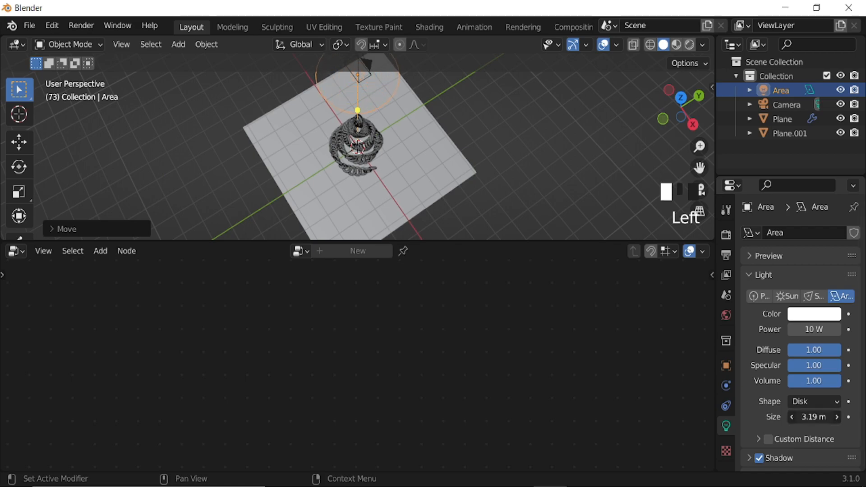
Set the area light's power to 200 W and return to the camera view
{"action": "double_click", "coordinate": [815, 332]}
{"action": "type", "text": "200"}
{"action": "key", "text": "Return"}
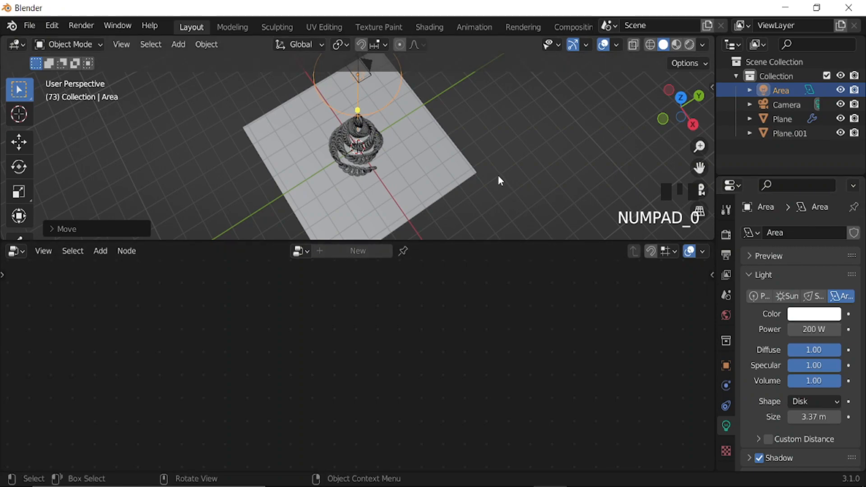
{"action": "key", "text": "KP_0"}
{"action": "scroll", "coordinate": [484, 183], "scroll_direction": "up", "scroll_amount": 3}
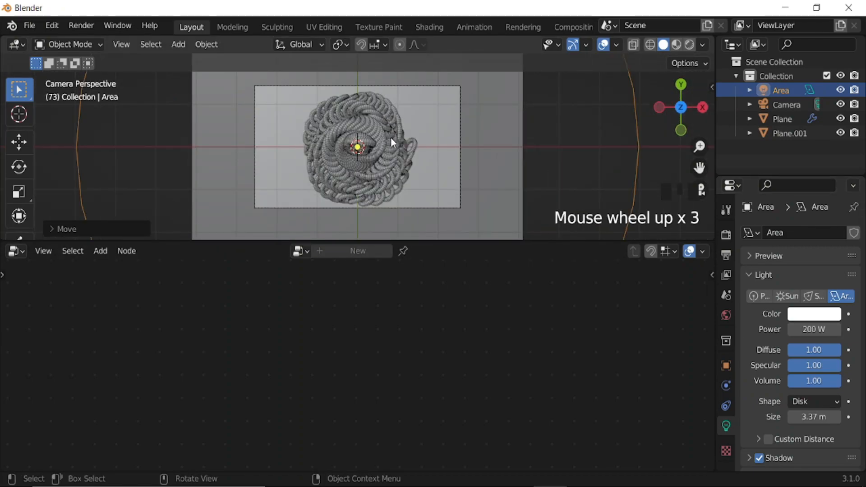
Select the spiral chain and move its Group Output node away from Instance on Points to free up space between them
{"action": "left_click", "coordinate": [391, 138]}
{"action": "middle_click_drag", "start_coordinate": [603, 349], "coordinate": [250, 310]}
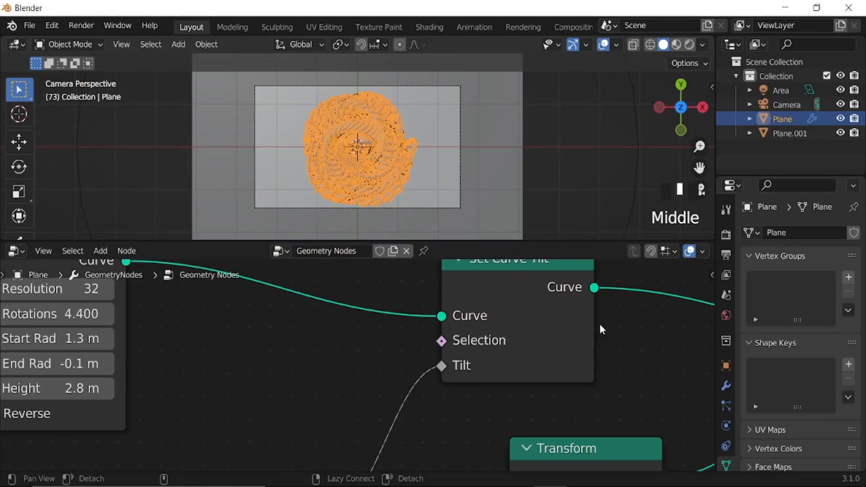
{"action": "middle_click_drag", "start_coordinate": [599, 329], "coordinate": [226, 277]}
{"action": "middle_click_drag", "start_coordinate": [450, 326], "coordinate": [314, 331]}
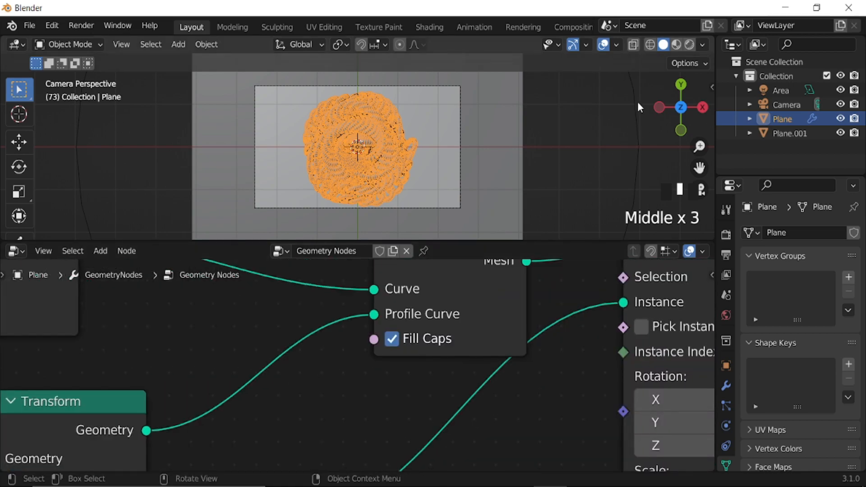
{"action": "left_click", "coordinate": [603, 45]}
{"action": "middle_click_drag", "start_coordinate": [547, 328], "coordinate": [204, 321]}
{"action": "middle_click_drag", "start_coordinate": [471, 325], "coordinate": [399, 362]}
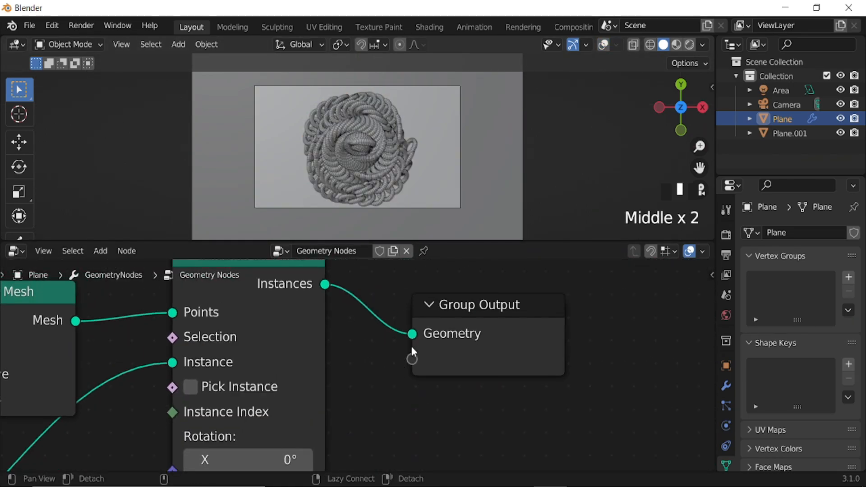
{"action": "left_click", "coordinate": [483, 304]}
{"action": "left_click_drag", "start_coordinate": [482, 304], "coordinate": [694, 288]}
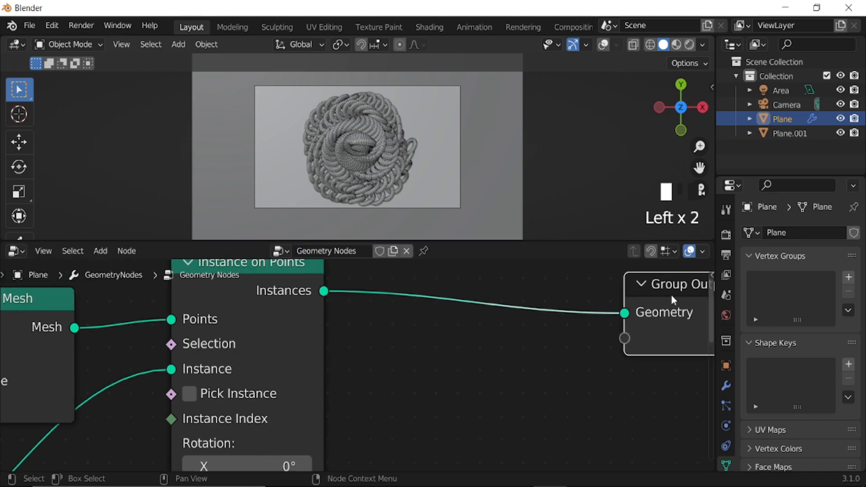
Insert a Set Shade Smooth node between Instance on Points and Group Output, and compare the chain with smoothing off and on
{"action": "key", "text": "shift+a"}
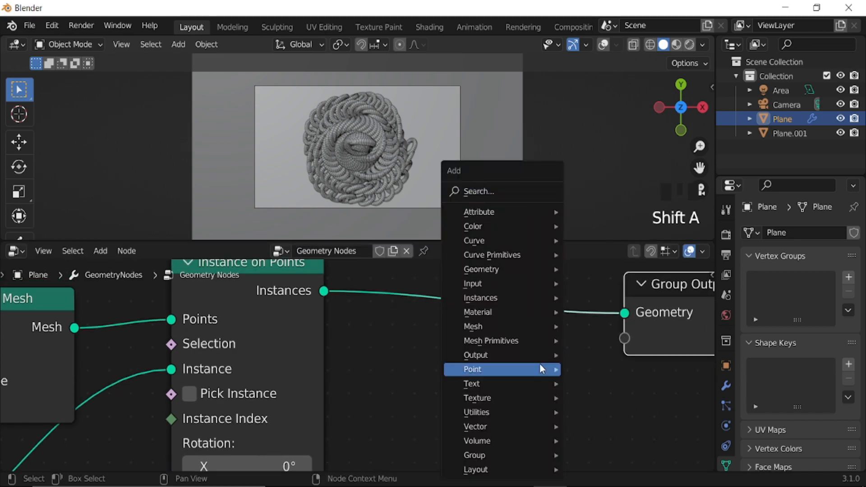
{"action": "left_click", "coordinate": [499, 192]}
{"action": "type", "text": "set"}
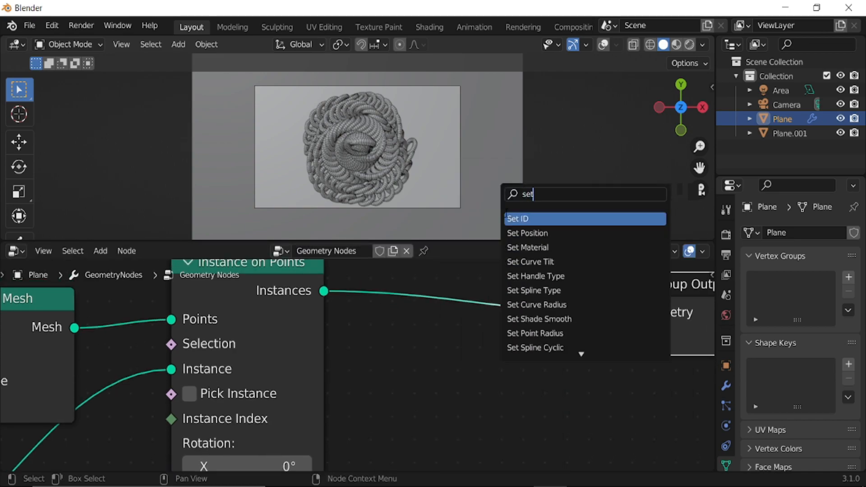
{"action": "type", "text": " sh"}
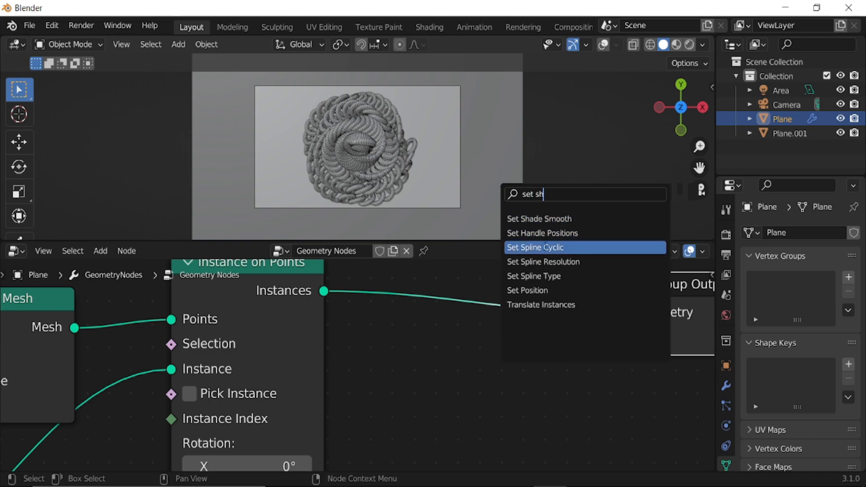
{"action": "left_click", "coordinate": [539, 218]}
{"action": "left_click", "coordinate": [440, 287]}
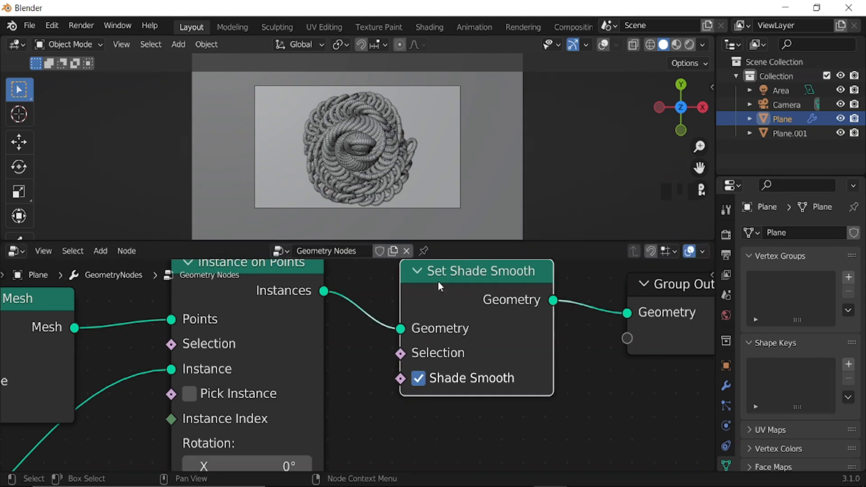
{"action": "scroll", "coordinate": [378, 169], "scroll_direction": "up", "scroll_amount": 7}
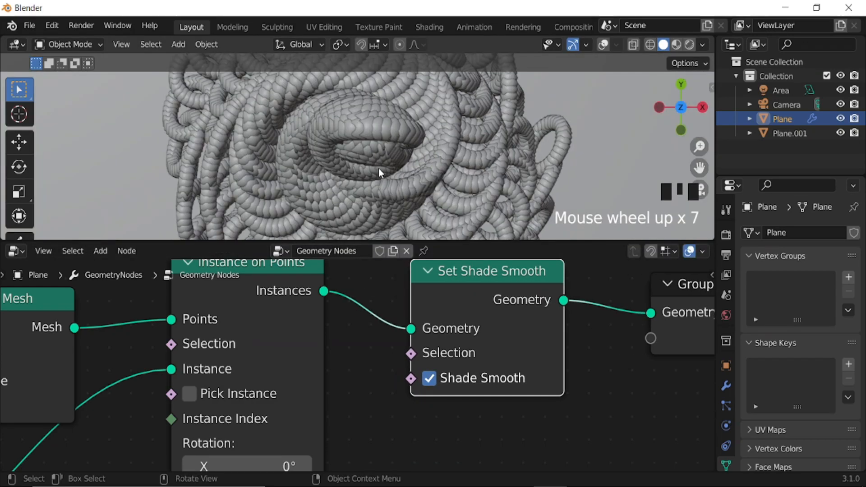
{"action": "left_click", "coordinate": [429, 378]}
{"action": "left_click", "coordinate": [430, 378]}
Shift the Group Output node away and insert a Set Material node after Set Shade Smooth
{"action": "scroll", "coordinate": [519, 372], "scroll_direction": "down", "scroll_amount": 6}
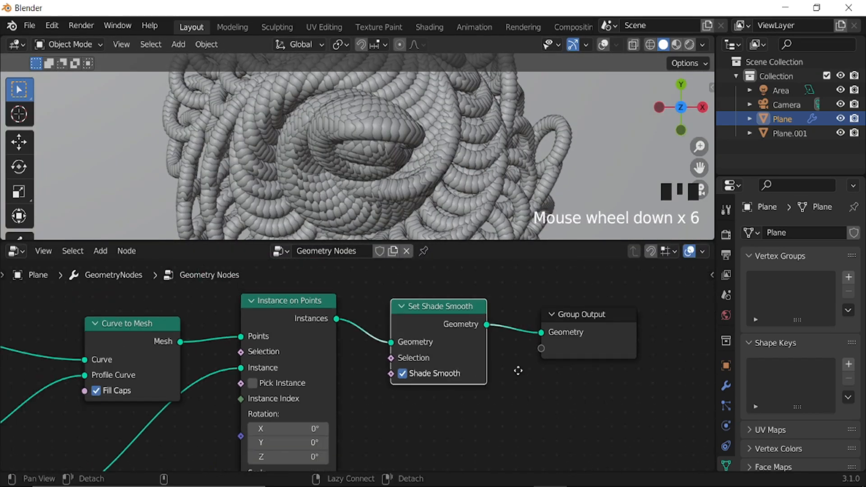
{"action": "middle_click_drag", "start_coordinate": [521, 370], "coordinate": [326, 365]}
{"action": "left_click_drag", "start_coordinate": [383, 315], "coordinate": [491, 315]}
{"action": "middle_click_drag", "start_coordinate": [278, 391], "coordinate": [328, 396]}
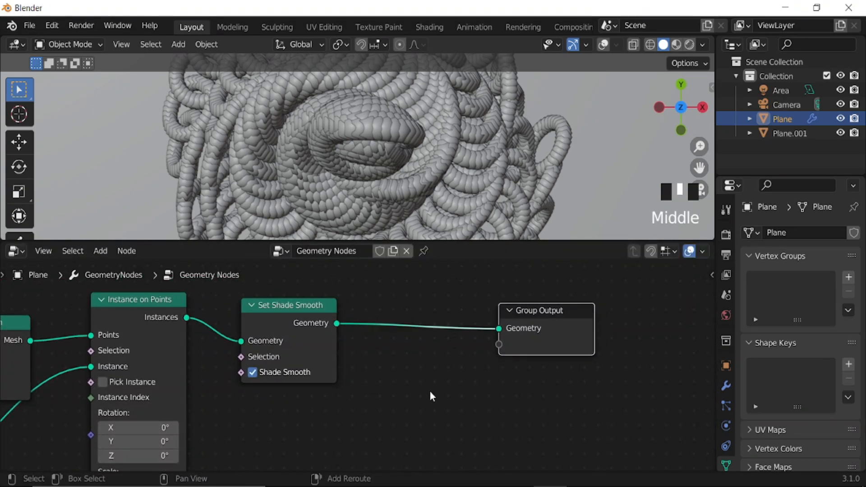
{"action": "key", "text": "shift+a"}
{"action": "mouse_move", "coordinate": [379, 312]}
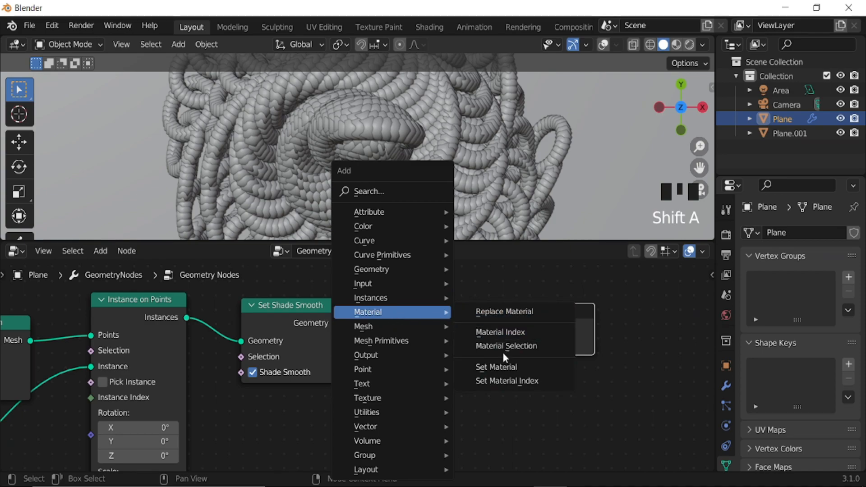
{"action": "left_click", "coordinate": [505, 366]}
{"action": "left_click", "coordinate": [388, 307]}
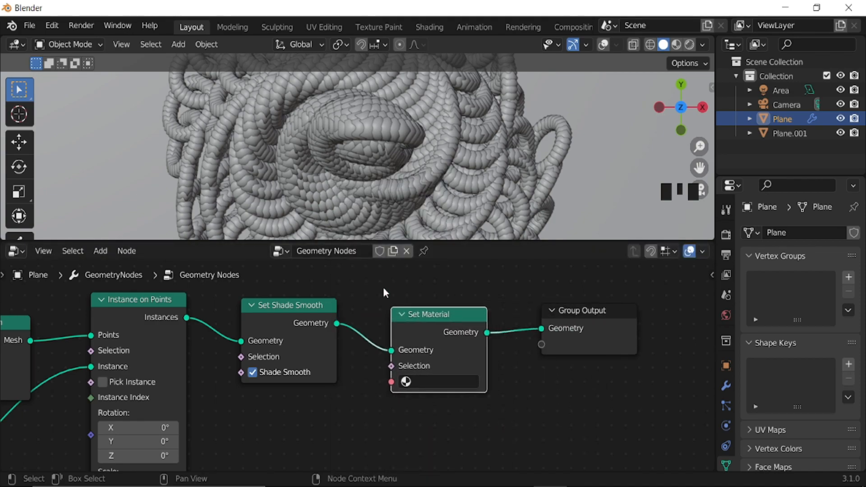
Assign the existing material named Material in the Set Material node
{"action": "scroll", "coordinate": [573, 104], "scroll_direction": "down", "scroll_amount": 3}
{"action": "left_click", "coordinate": [602, 45]}
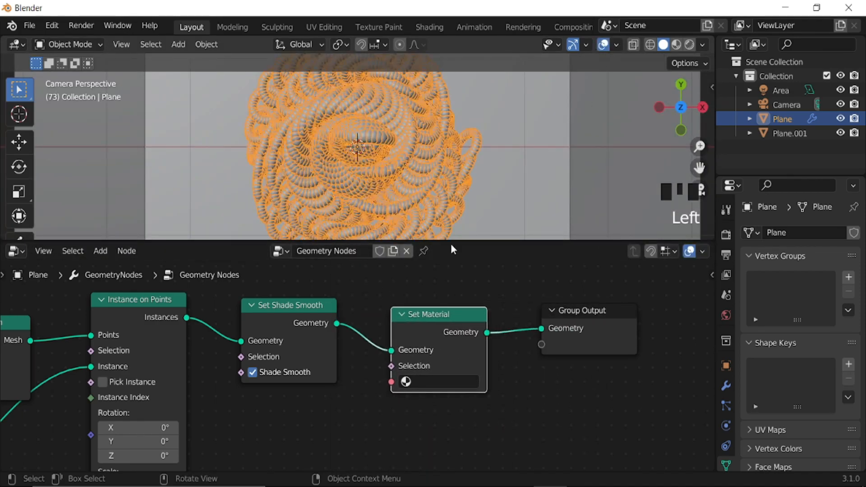
{"action": "left_click", "coordinate": [459, 385]}
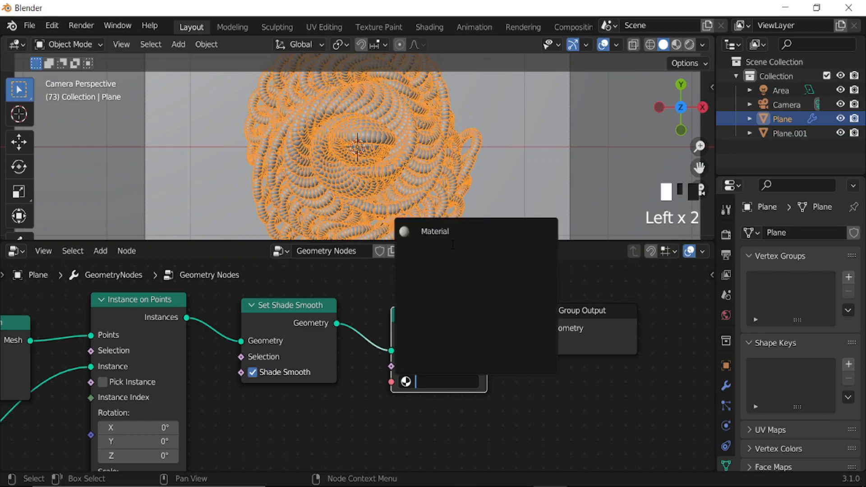
{"action": "left_click", "coordinate": [445, 231]}
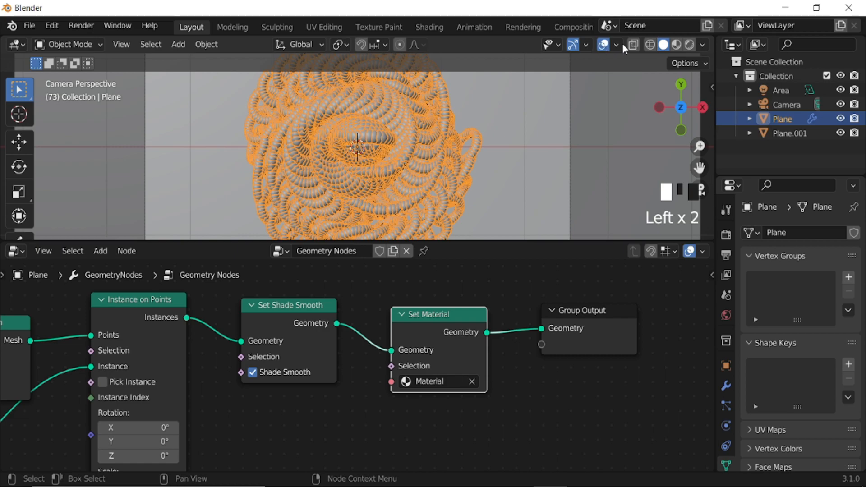
Show the scene in rendered shading without overlays and split the 3D viewport into two taller side-by-side views
{"action": "left_click", "coordinate": [603, 45]}
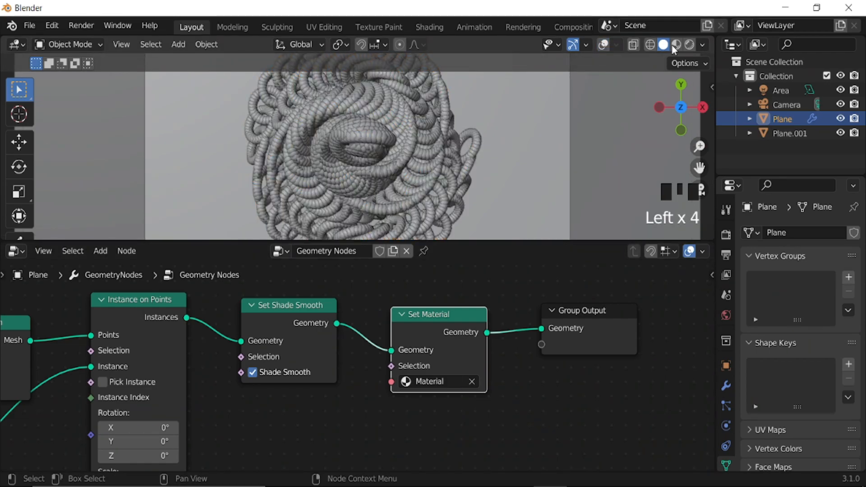
{"action": "left_click", "coordinate": [690, 45]}
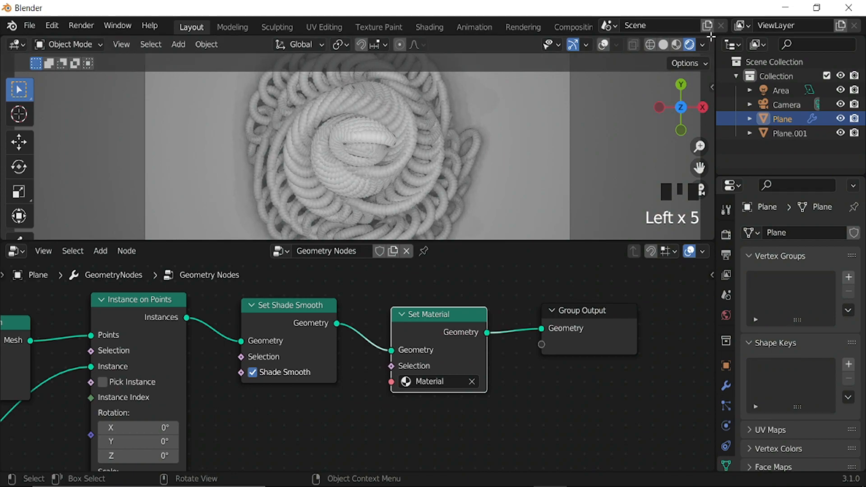
{"action": "left_click_drag", "start_coordinate": [645, 44], "coordinate": [380, 63]}
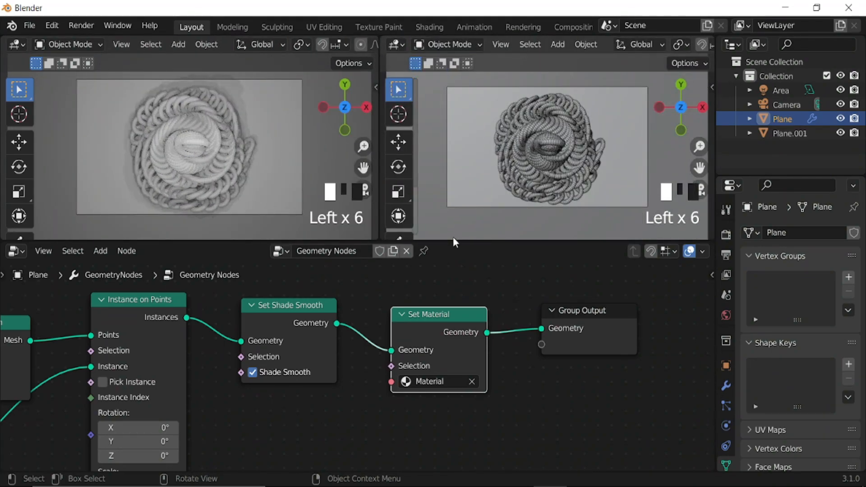
{"action": "left_click_drag", "start_coordinate": [454, 240], "coordinate": [453, 335]}
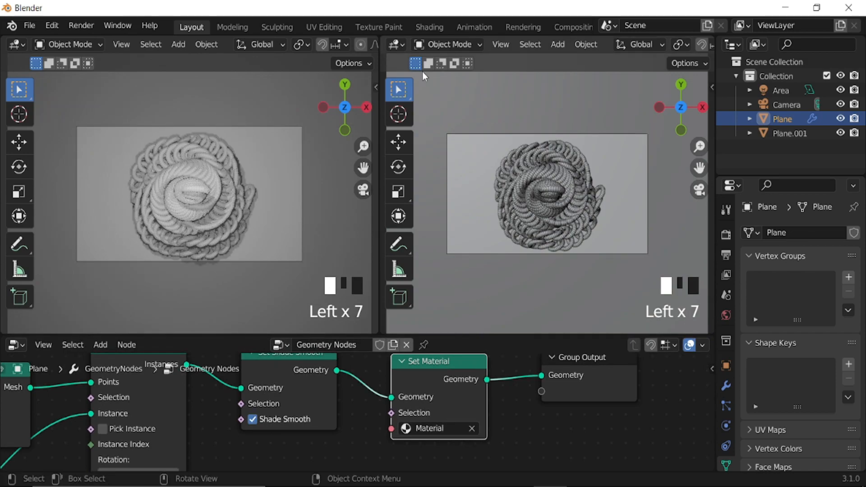
Turn the second 3D view into a Shader Editor without its sidebar and assign the existing material named Material to the chain
{"action": "left_click", "coordinate": [401, 45]}
{"action": "left_click", "coordinate": [410, 174]}
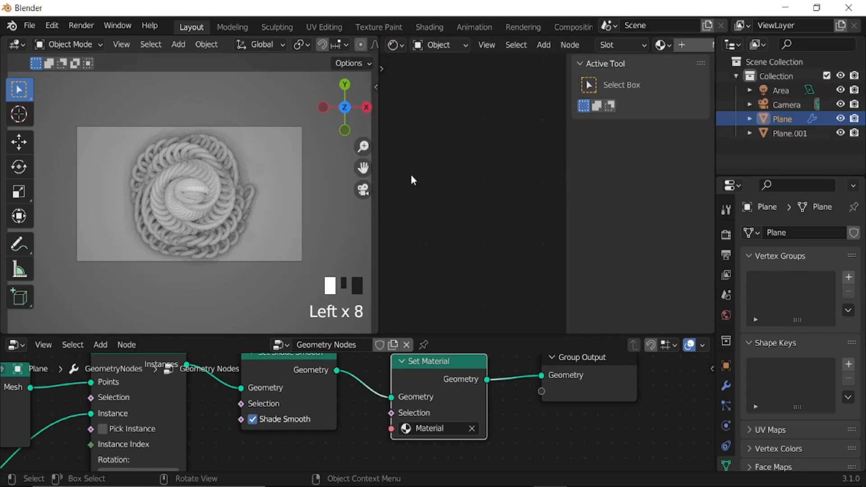
{"action": "key", "text": "n"}
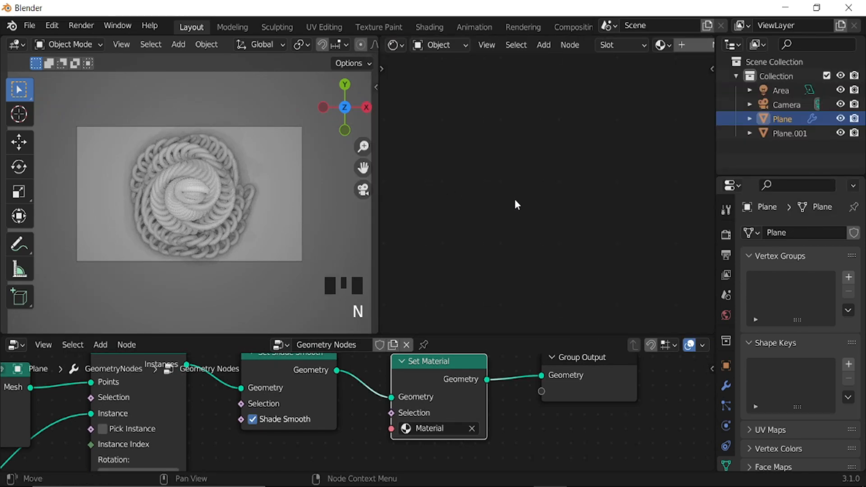
{"action": "left_click", "coordinate": [662, 45]}
{"action": "left_click", "coordinate": [681, 69]}
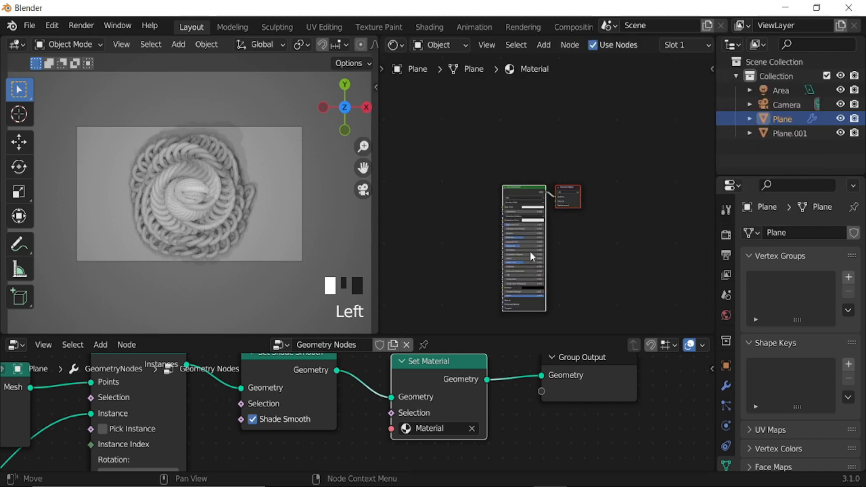
Add an Ambient Occlusion node ahead of the Principled BSDF in the chain's material
{"action": "scroll", "coordinate": [549, 228], "scroll_direction": "up", "scroll_amount": 9}
{"action": "middle_click_drag", "start_coordinate": [473, 244], "coordinate": [575, 222]}
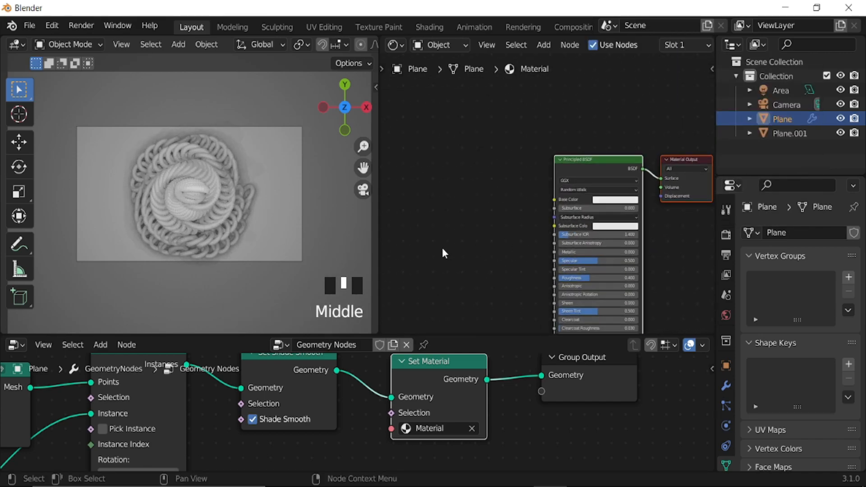
{"action": "key", "text": "shift+a"}
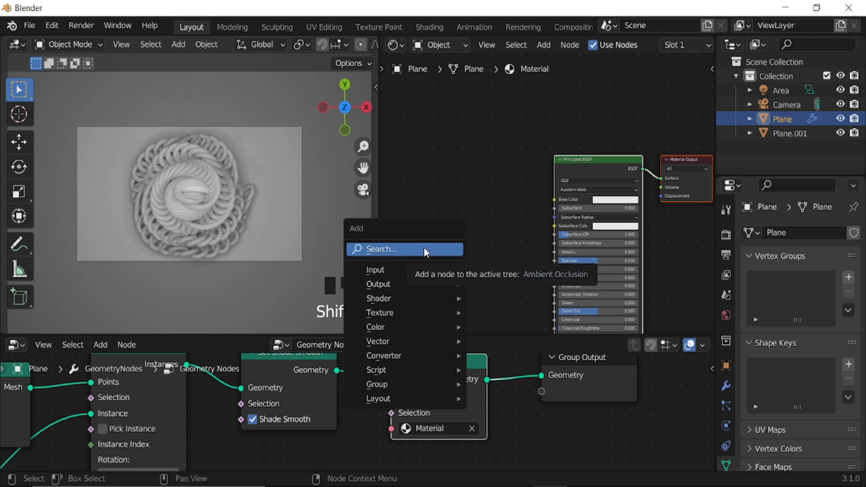
{"action": "type", "text": "amb"}
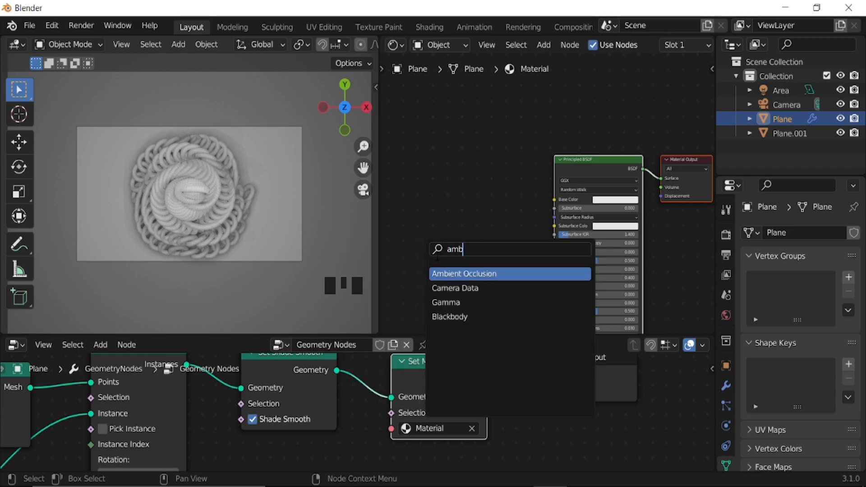
{"action": "left_click", "coordinate": [485, 273]}
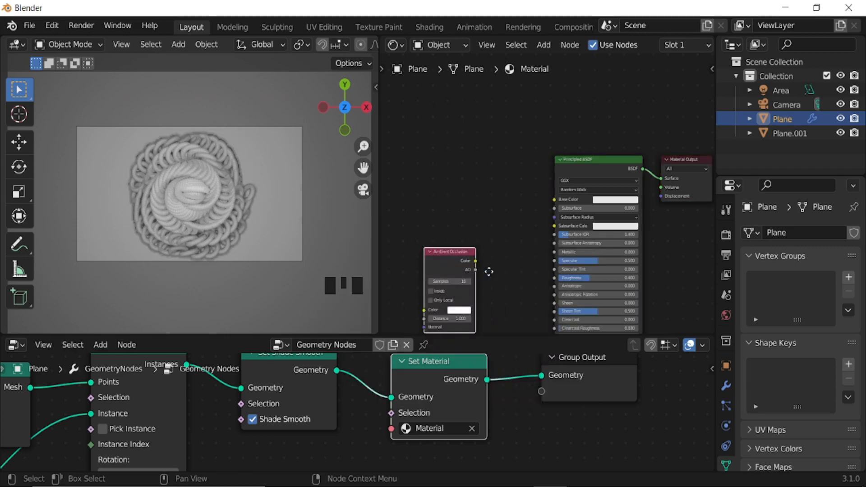
{"action": "left_click", "coordinate": [408, 271]}
Add a Noise Texture node above the Ambient Occlusion node
{"action": "key", "text": "shift+a"}
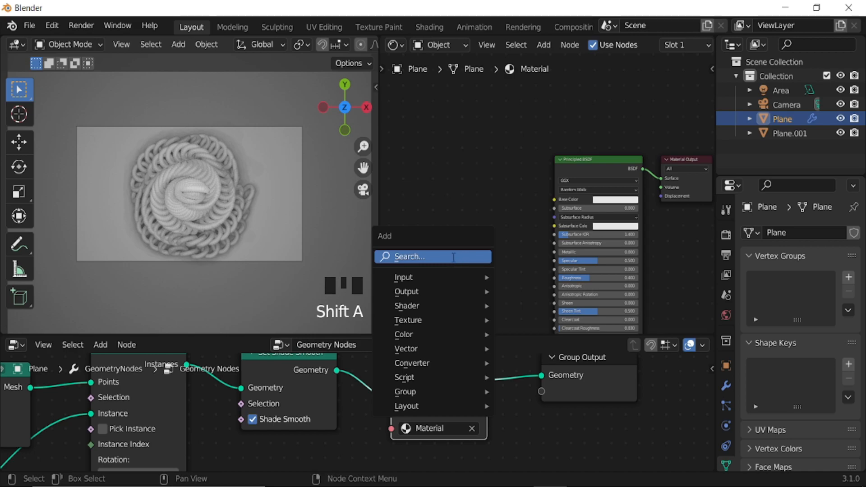
{"action": "left_click", "coordinate": [454, 257]}
{"action": "type", "text": "noi"}
{"action": "left_click", "coordinate": [487, 297]}
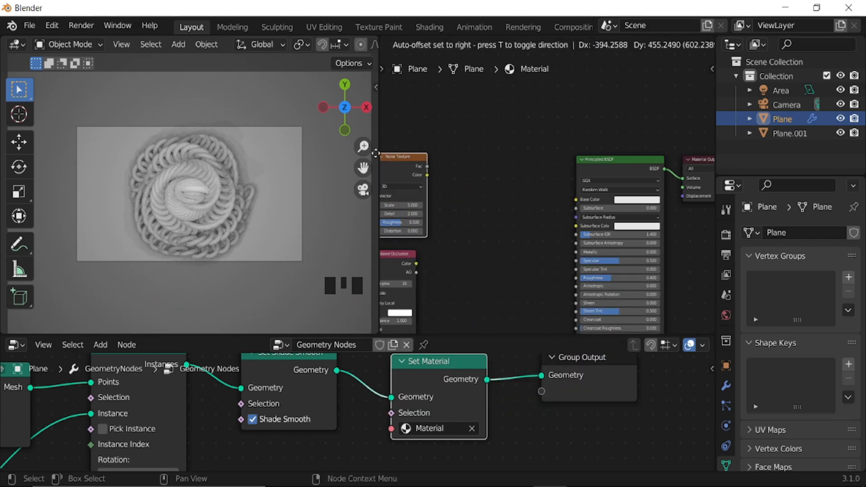
{"action": "left_click", "coordinate": [532, 146]}
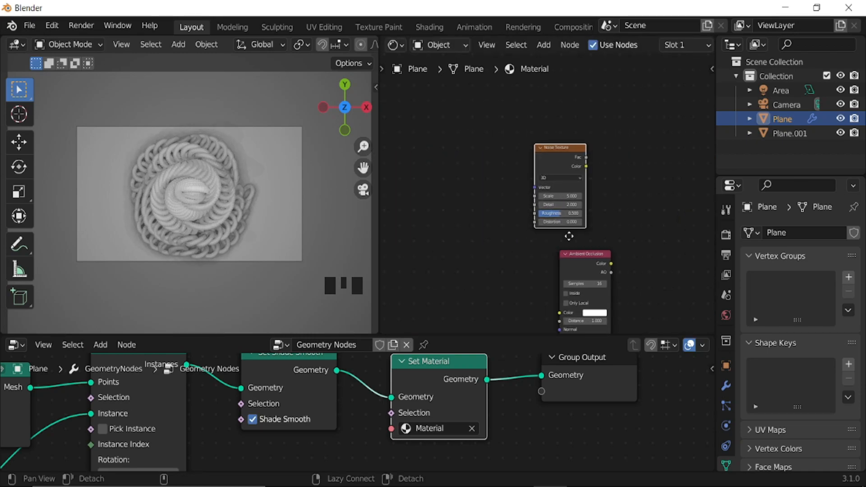
Combine the Noise Texture factor and Ambient Occlusion colour in a Mix node set to Multiply with a factor of 1.000
{"action": "middle_click_drag", "start_coordinate": [571, 241], "coordinate": [548, 227]}
{"action": "right_click_drag", "start_coordinate": [531, 140], "coordinate": [559, 243], "text": "ctrl+shift"}
{"action": "middle_click_drag", "start_coordinate": [591, 224], "coordinate": [519, 223]}
{"action": "scroll", "coordinate": [578, 209], "scroll_direction": "up", "scroll_amount": 5}
{"action": "left_click", "coordinate": [576, 212]}
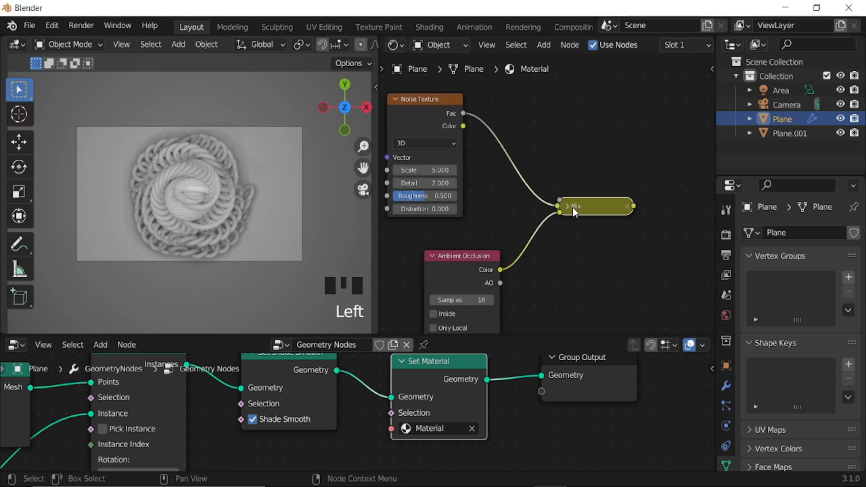
{"action": "left_click", "coordinate": [570, 206]}
{"action": "left_click", "coordinate": [593, 237]}
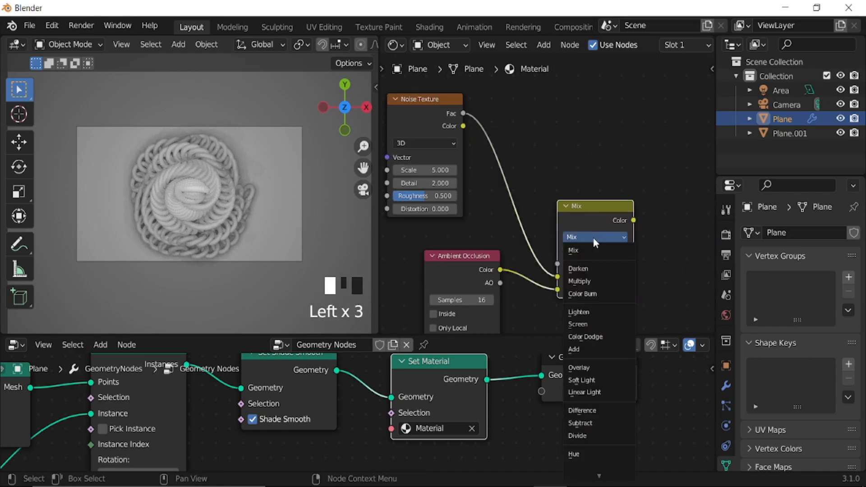
{"action": "left_click", "coordinate": [587, 281]}
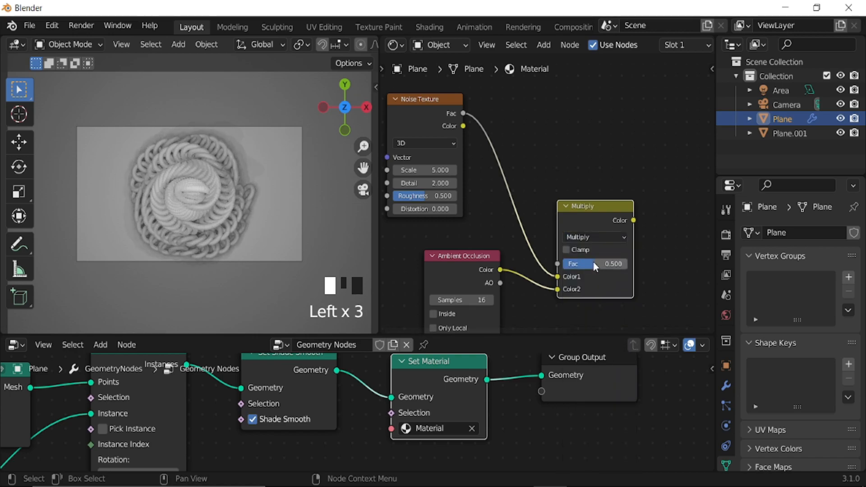
{"action": "left_click_drag", "start_coordinate": [599, 263], "coordinate": [626, 264]}
Insert a ColorRamp node on the link between the Noise Texture and the Multiply node
{"action": "middle_click_drag", "start_coordinate": [660, 236], "coordinate": [641, 241]}
{"action": "key", "text": "shift+a"}
{"action": "left_click", "coordinate": [611, 241]}
{"action": "type", "text": "co"}
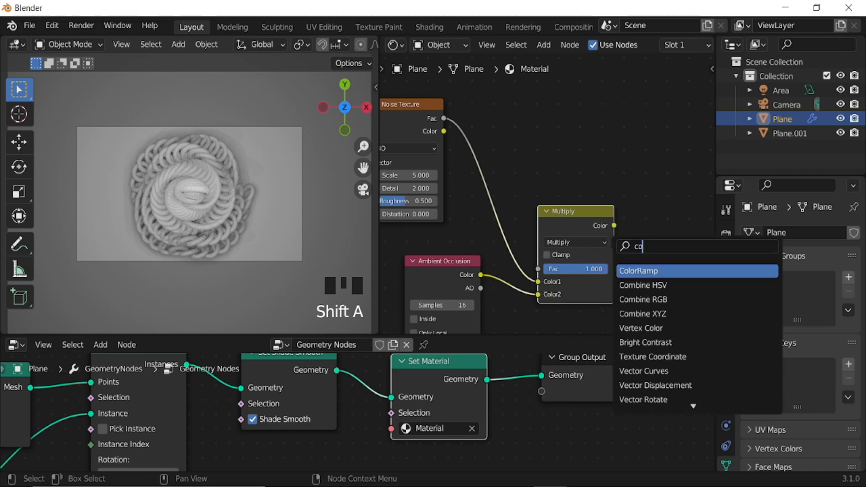
{"action": "left_click", "coordinate": [646, 270]}
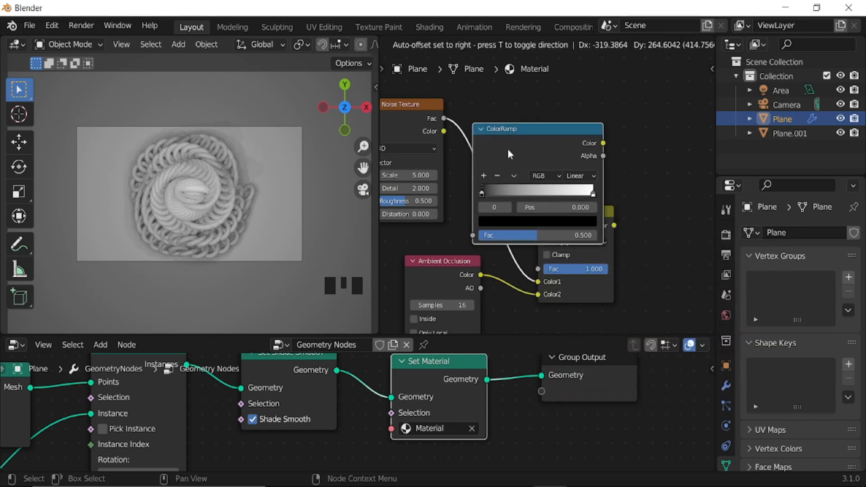
{"action": "left_click", "coordinate": [586, 231]}
Reposition the Multiply node and connect its colour output to the Base Color of the Principled BSDF
{"action": "middle_click_drag", "start_coordinate": [613, 235], "coordinate": [496, 217]}
{"action": "left_click_drag", "start_coordinate": [503, 216], "coordinate": [441, 244]}
{"action": "left_click_drag", "start_coordinate": [511, 239], "coordinate": [548, 167]}
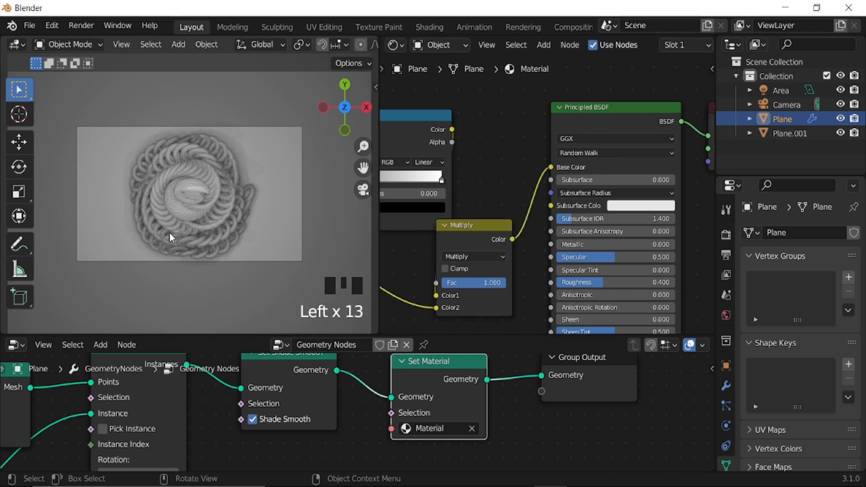
Move the ColorRamp's black stop to position 0.229 and recolour it bright red
{"action": "scroll", "coordinate": [201, 189], "scroll_direction": "up", "scroll_amount": 4}
{"action": "middle_click_drag", "start_coordinate": [414, 197], "coordinate": [557, 205]}
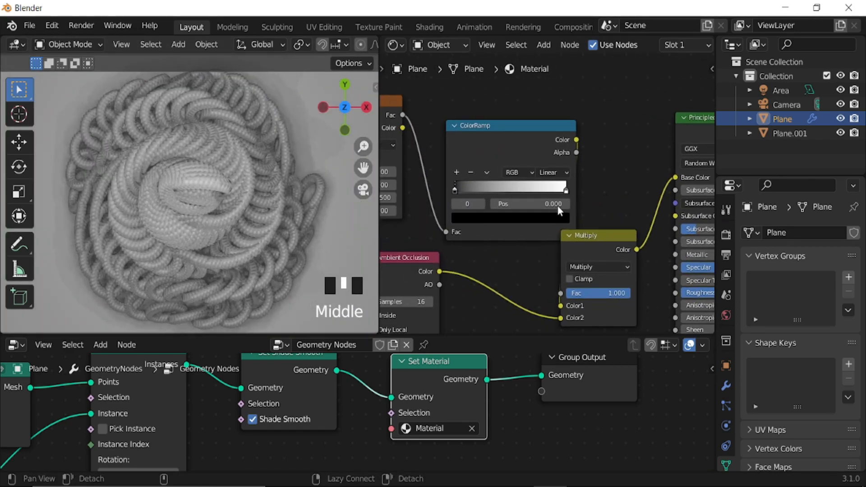
{"action": "left_click_drag", "start_coordinate": [472, 188], "coordinate": [498, 188]}
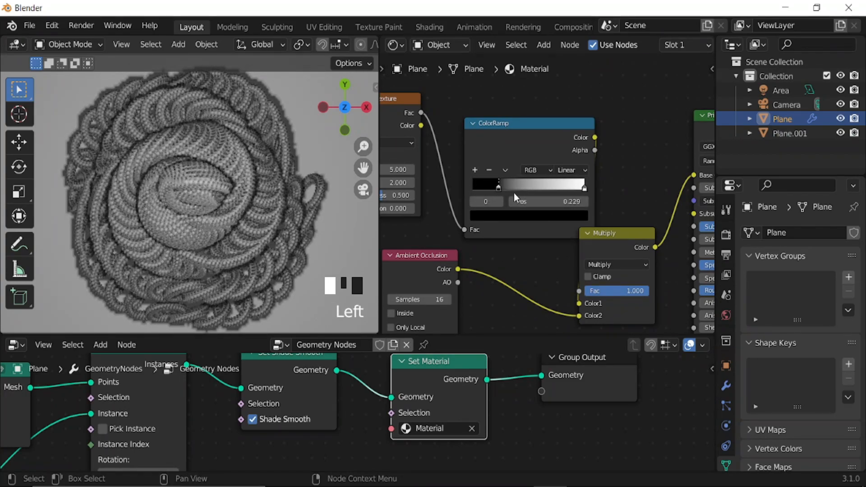
{"action": "left_click", "coordinate": [532, 215]}
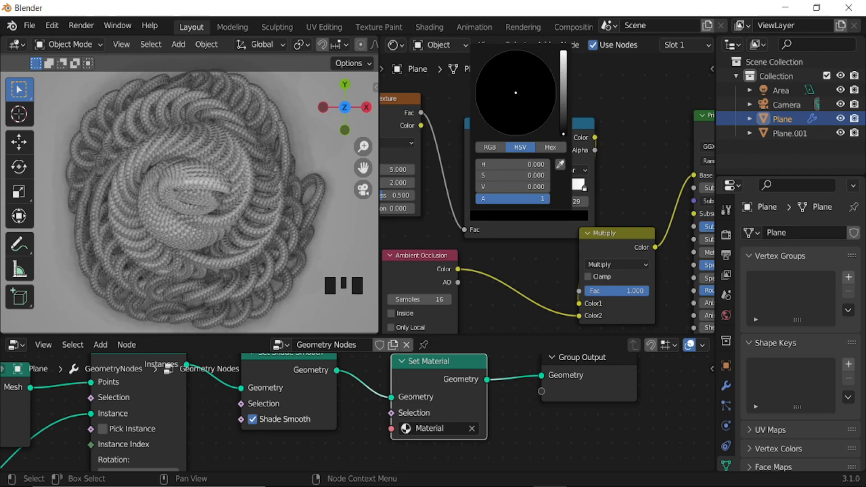
{"action": "left_click", "coordinate": [564, 62]}
{"action": "left_click", "coordinate": [518, 128]}
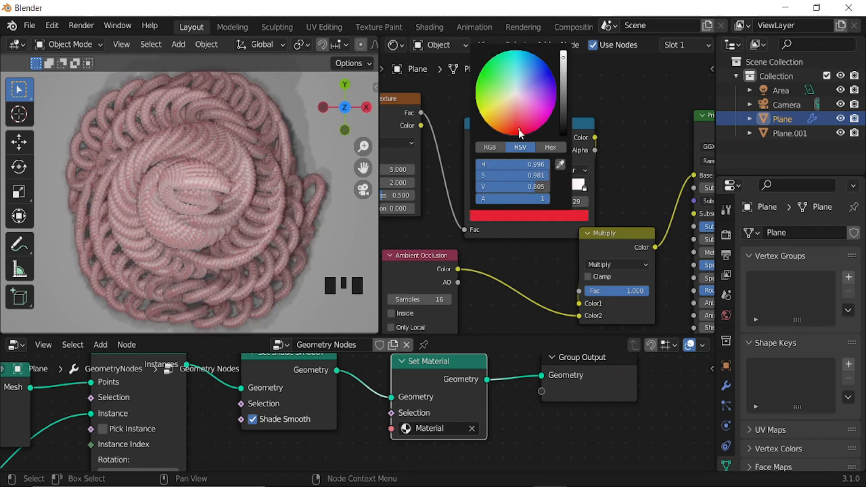
Recolour the ColorRamp's white stop light blue and move it to position 0.520
{"action": "left_click", "coordinate": [583, 187]}
{"action": "left_click", "coordinate": [559, 216]}
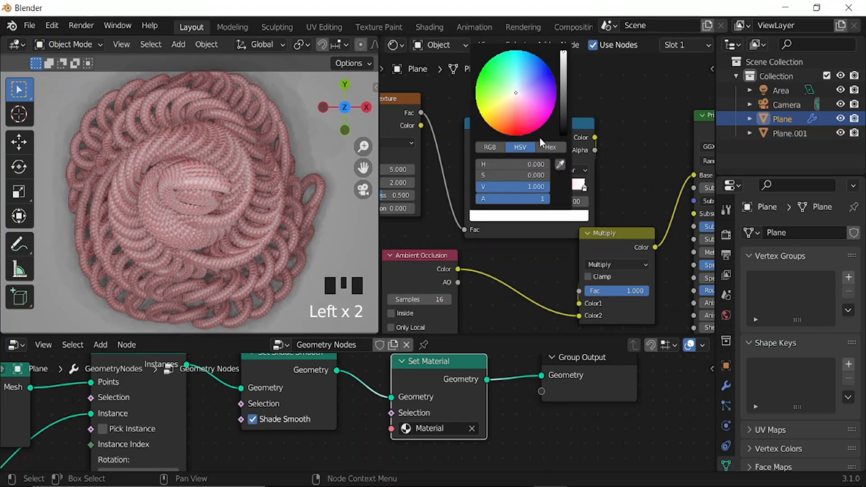
{"action": "left_click", "coordinate": [524, 61]}
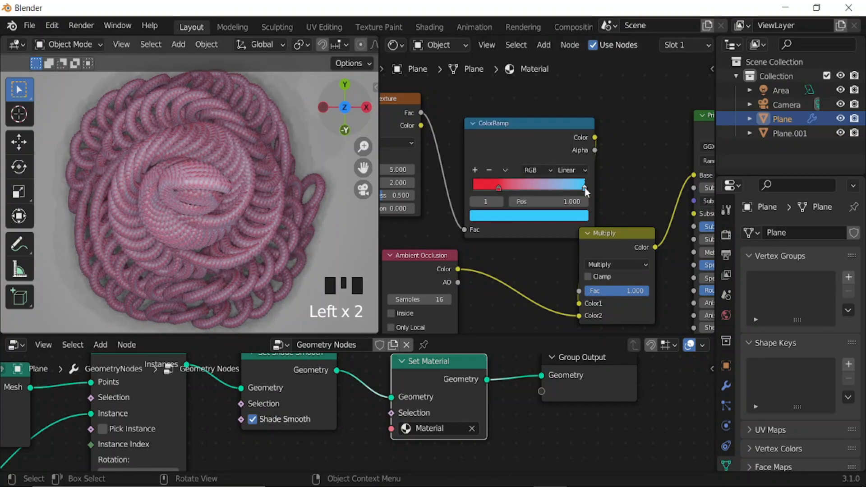
{"action": "left_click_drag", "start_coordinate": [583, 189], "coordinate": [530, 187]}
Try a saturated turquoise green as the Ambient Occlusion node's colour
{"action": "middle_click_drag", "start_coordinate": [580, 215], "coordinate": [694, 110]}
{"action": "left_click", "coordinate": [551, 237]}
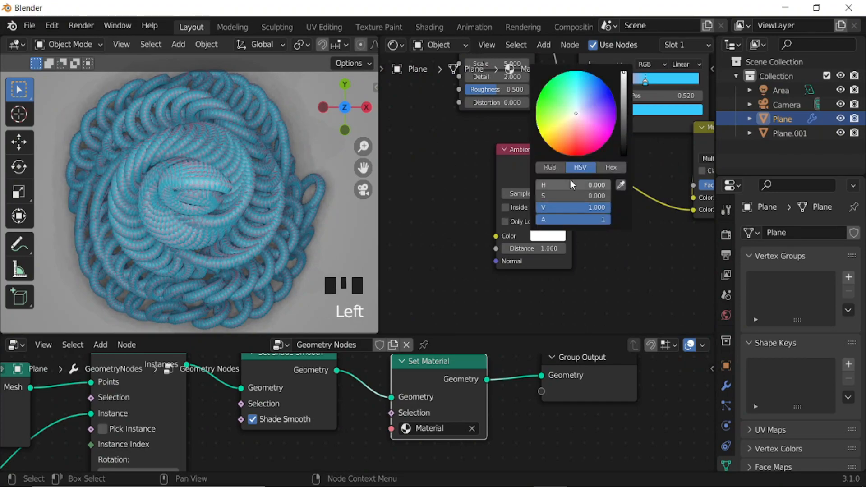
{"action": "mouse_move", "coordinate": [576, 114]}
{"action": "left_mouse_down"}
{"action": "mouse_move", "coordinate": [593, 123]}
{"action": "mouse_move", "coordinate": [598, 112]}
{"action": "left_mouse_up"}
{"action": "left_click_drag", "start_coordinate": [594, 93], "coordinate": [568, 76]}
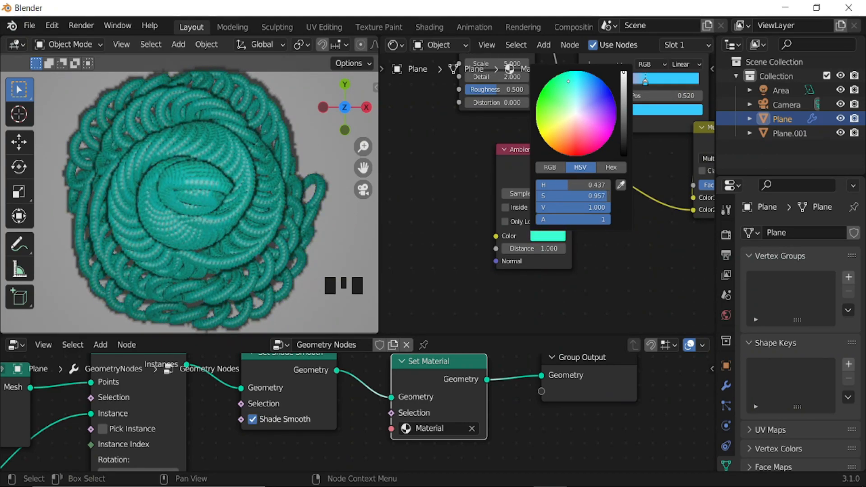
Fine-tune the position of the ColorRamp's red stop and adjust the Noise Texture's scale
{"action": "middle_click_drag", "start_coordinate": [494, 128], "coordinate": [474, 224]}
{"action": "scroll", "coordinate": [540, 220], "scroll_direction": "up", "scroll_amount": 7}
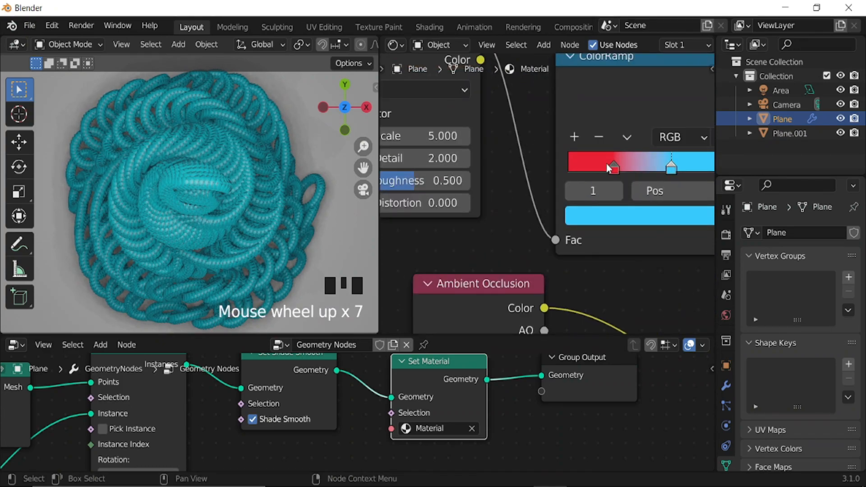
{"action": "mouse_move", "coordinate": [613, 170]}
{"action": "left_mouse_down"}
{"action": "mouse_move", "coordinate": [645, 164]}
{"action": "mouse_move", "coordinate": [609, 165]}
{"action": "left_mouse_up"}
{"action": "middle_click_drag", "start_coordinate": [395, 136], "coordinate": [489, 150]}
{"action": "mouse_move", "coordinate": [489, 150]}
{"action": "left_mouse_down"}
{"action": "mouse_move", "coordinate": [532, 150]}
{"action": "mouse_move", "coordinate": [473, 150]}
{"action": "left_mouse_up"}
Change the Ambient Occlusion node's colour to a very pale blue
{"action": "middle_click_drag", "start_coordinate": [619, 237], "coordinate": [573, 101]}
{"action": "left_click", "coordinate": [578, 311]}
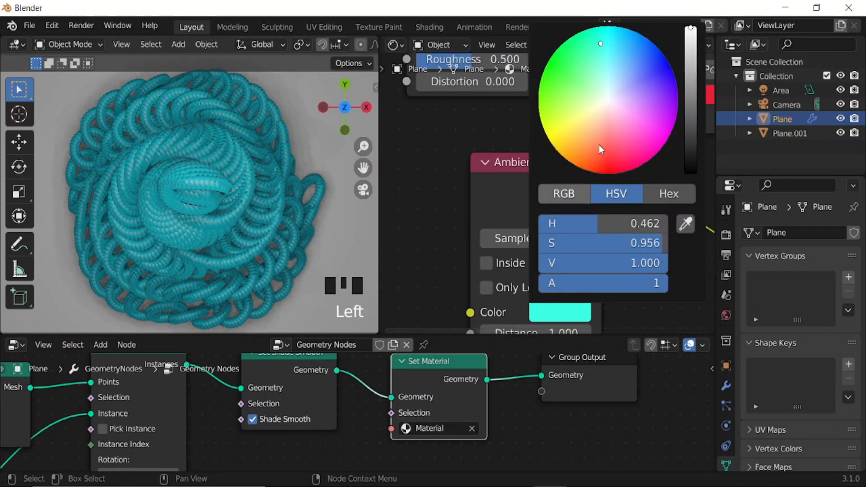
{"action": "left_click_drag", "start_coordinate": [599, 47], "coordinate": [613, 85]}
{"action": "scroll", "coordinate": [256, 206], "scroll_direction": "down", "scroll_amount": 4}
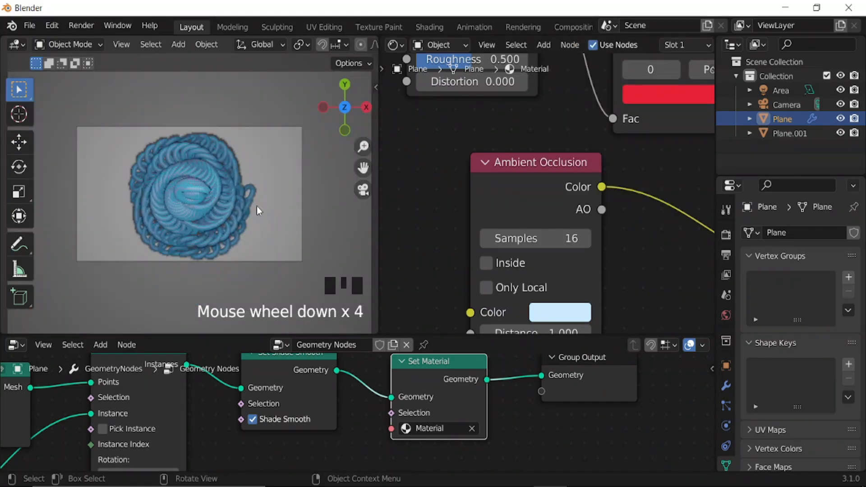
Turn the viewport overlays on, select the backdrop plane and create a new material for it
{"action": "scroll", "coordinate": [255, 209], "scroll_direction": "down", "scroll_amount": 3}
{"action": "middle_click_drag", "start_coordinate": [320, 64], "coordinate": [197, 58]}
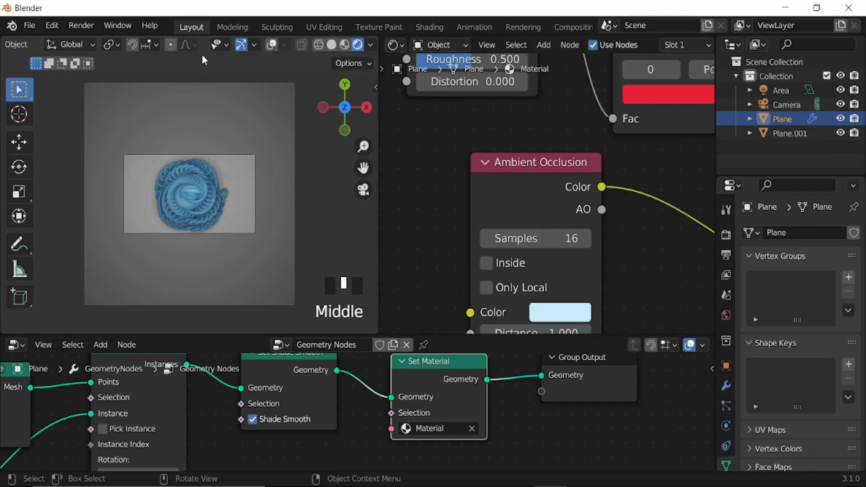
{"action": "left_click", "coordinate": [273, 46]}
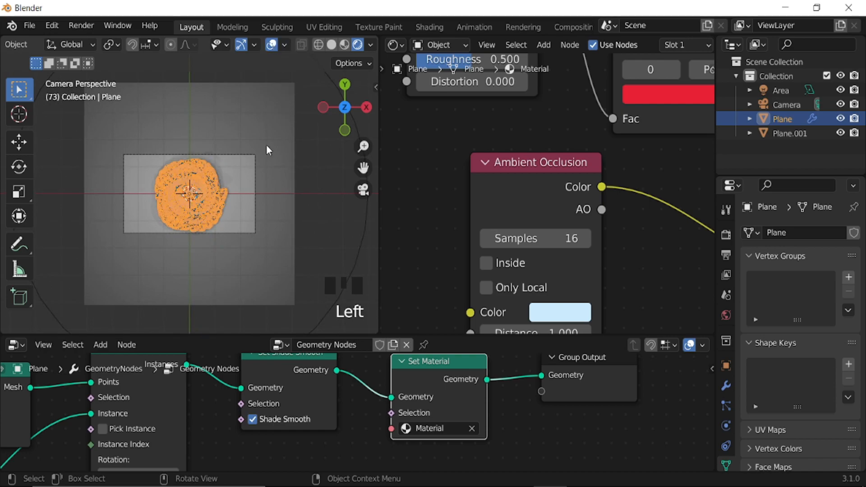
{"action": "left_click", "coordinate": [266, 146]}
{"action": "middle_click_drag", "start_coordinate": [661, 45], "coordinate": [516, 46]}
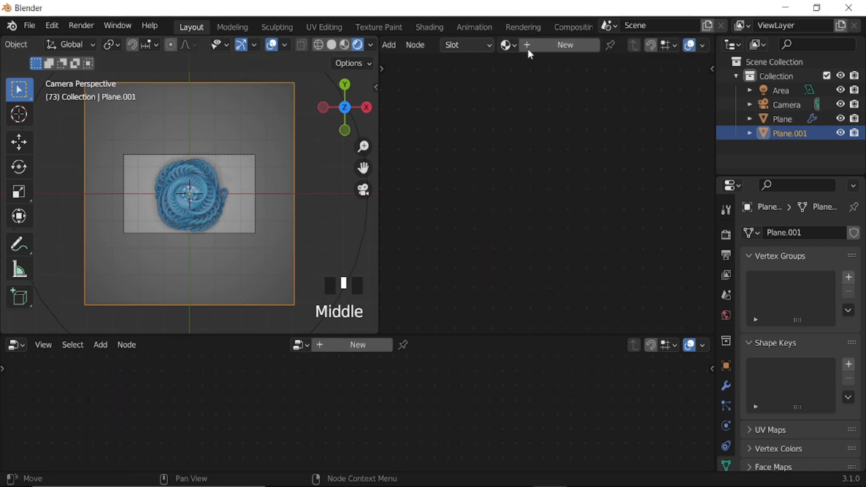
{"action": "left_click", "coordinate": [545, 45]}
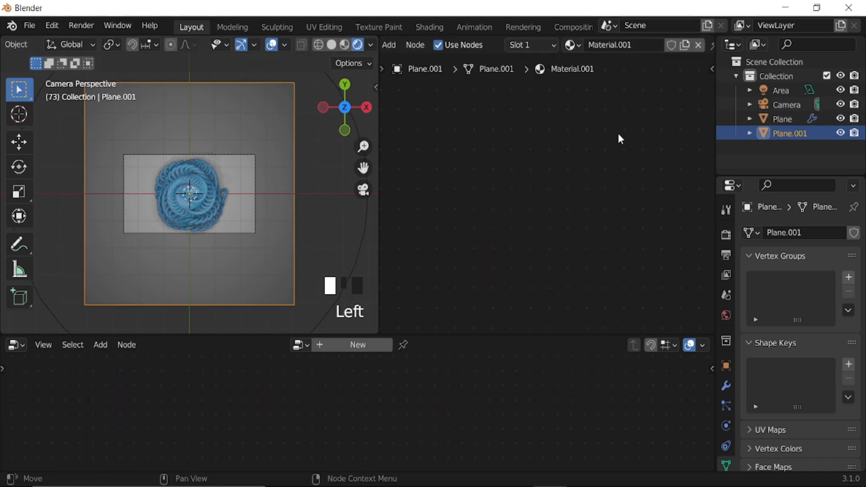
Darken the backdrop material's Base Color to a grey with a value of 0.120
{"action": "scroll", "coordinate": [609, 155], "scroll_direction": "down", "scroll_amount": 13}
{"action": "middle_click_drag", "start_coordinate": [648, 159], "coordinate": [446, 195]}
{"action": "scroll", "coordinate": [504, 182], "scroll_direction": "up", "scroll_amount": 4}
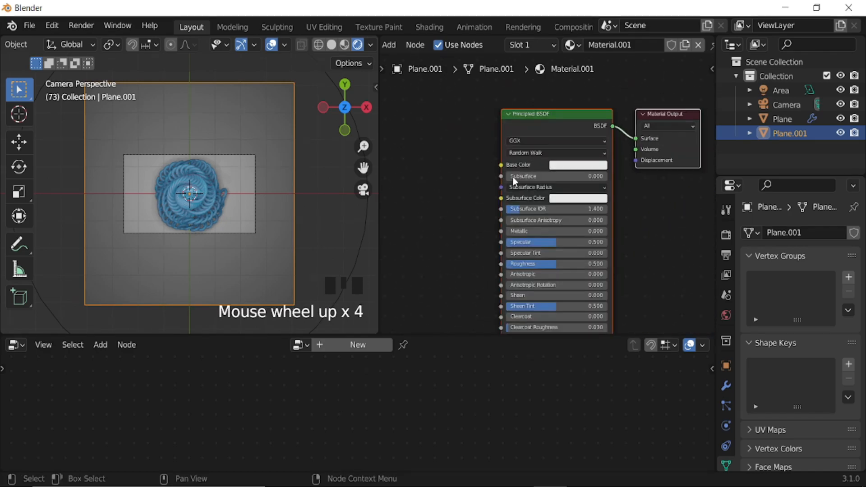
{"action": "scroll", "coordinate": [505, 182], "scroll_direction": "up", "scroll_amount": 2}
{"action": "left_click", "coordinate": [591, 162]}
{"action": "left_click_drag", "start_coordinate": [643, 180], "coordinate": [643, 224]}
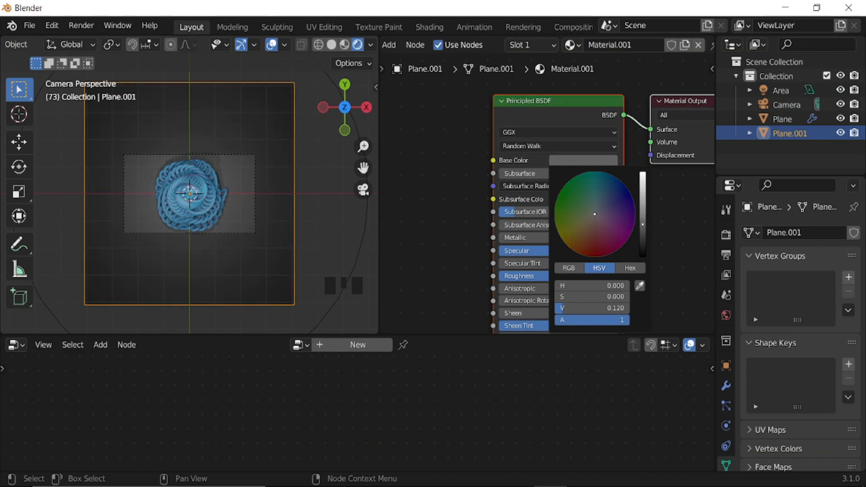
Hide the viewport overlays to view the coloured chain against the backdrop
{"action": "left_click", "coordinate": [272, 44]}
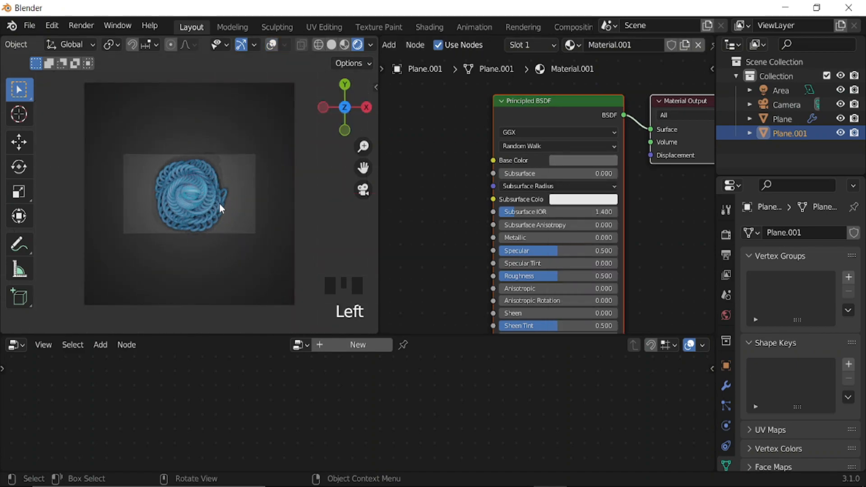
{"action": "scroll", "coordinate": [217, 204], "scroll_direction": "up", "scroll_amount": 7}
{"action": "scroll", "coordinate": [217, 206], "scroll_direction": "down", "scroll_amount": 3}
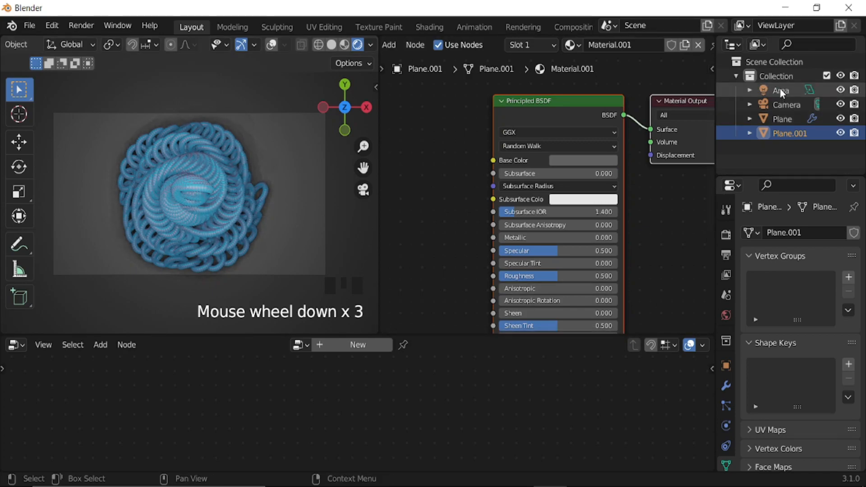
Set the area light's power to 400 W and hide the viewport gizmos
{"action": "left_click", "coordinate": [781, 91]}
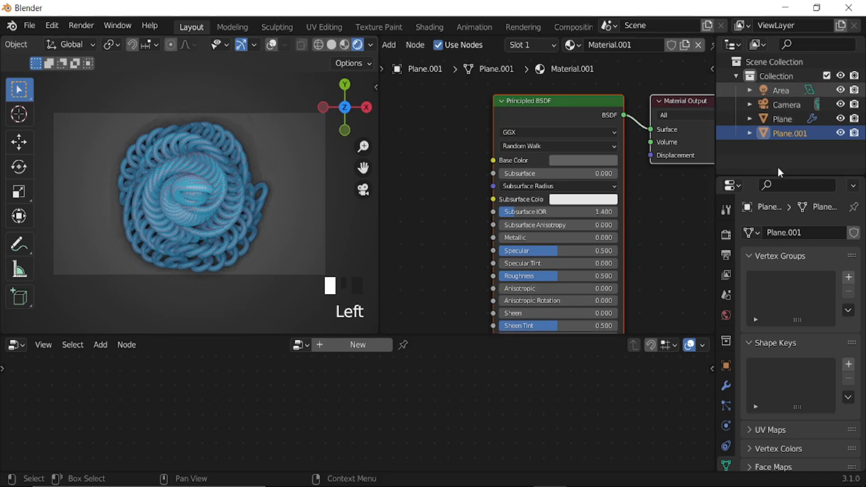
{"action": "double_click", "coordinate": [806, 329]}
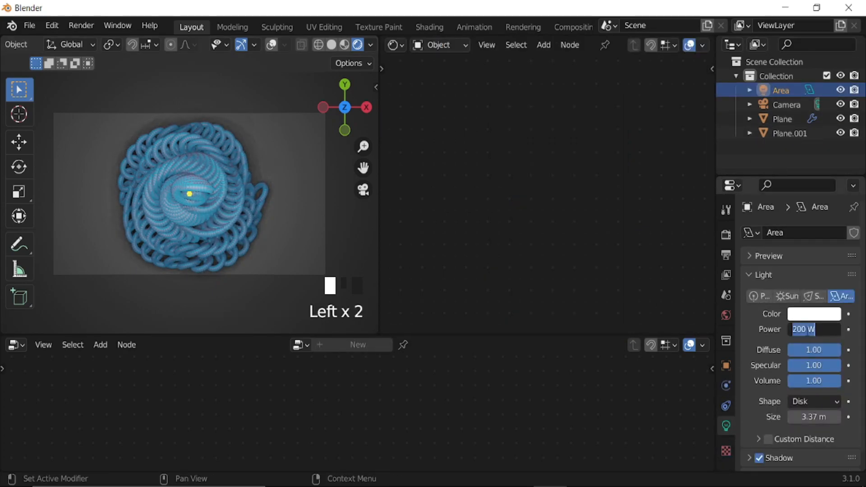
{"action": "type", "text": "400"}
{"action": "key", "text": "Return"}
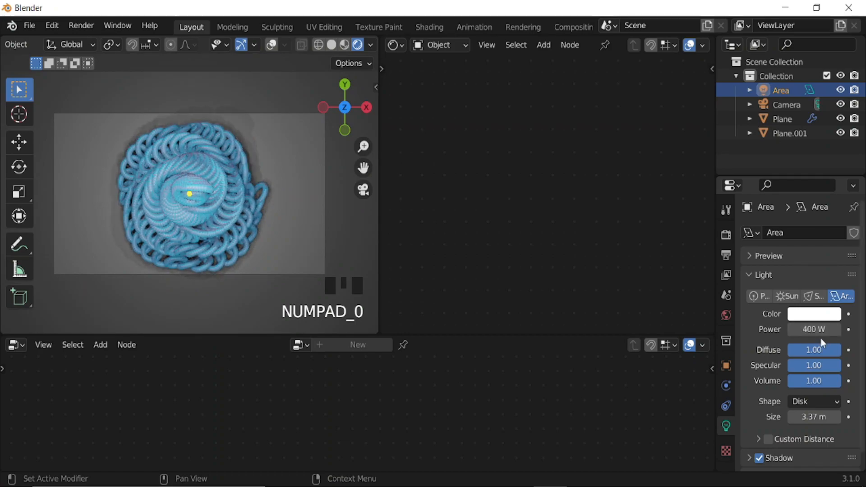
{"action": "left_click", "coordinate": [242, 43]}
Enable Ambient Occlusion and Bloom in the Eevee render settings
{"action": "left_click", "coordinate": [725, 234]}
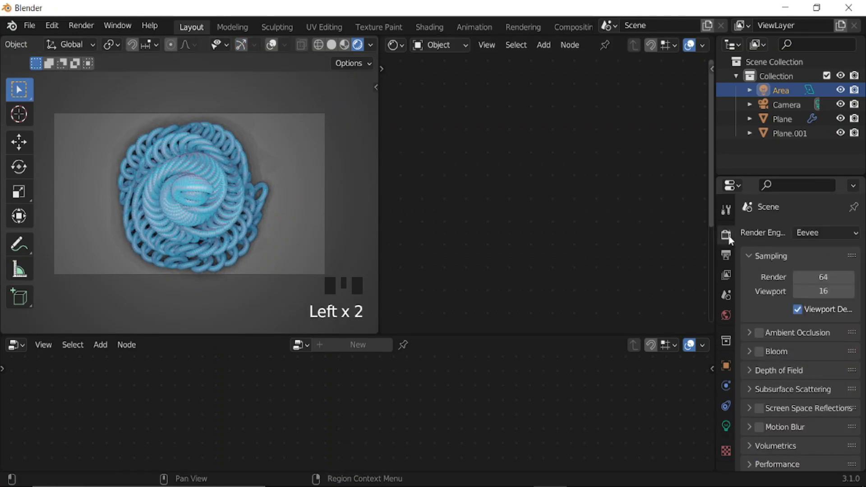
{"action": "left_click", "coordinate": [759, 333]}
{"action": "left_click", "coordinate": [759, 351]}
Set the color management look to High Contrast
{"action": "scroll", "coordinate": [767, 394], "scroll_direction": "down", "scroll_amount": 2}
{"action": "scroll", "coordinate": [762, 419], "scroll_direction": "down", "scroll_amount": 6}
{"action": "left_click", "coordinate": [751, 459]}
{"action": "scroll", "coordinate": [811, 410], "scroll_direction": "down", "scroll_amount": 4}
{"action": "left_click", "coordinate": [815, 427]}
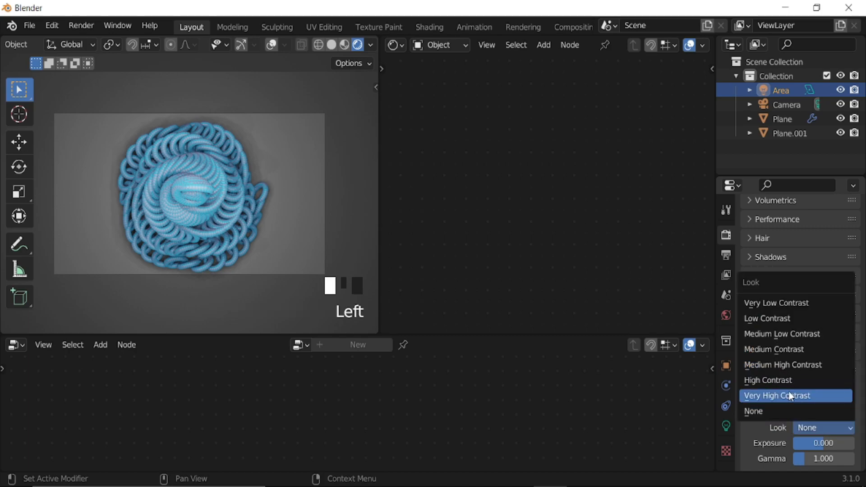
{"action": "left_click", "coordinate": [780, 381]}
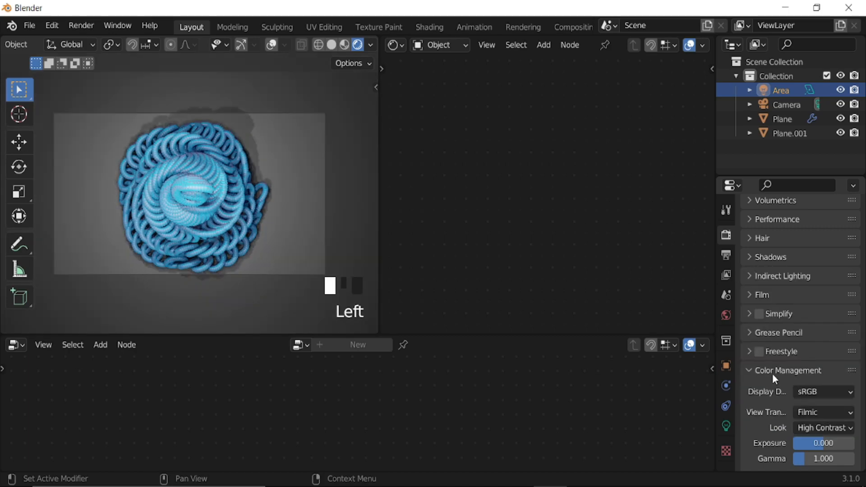
Set the output frame rate to 30 fps
{"action": "left_click", "coordinate": [724, 254]}
{"action": "scroll", "coordinate": [824, 302], "scroll_direction": "up", "scroll_amount": 4}
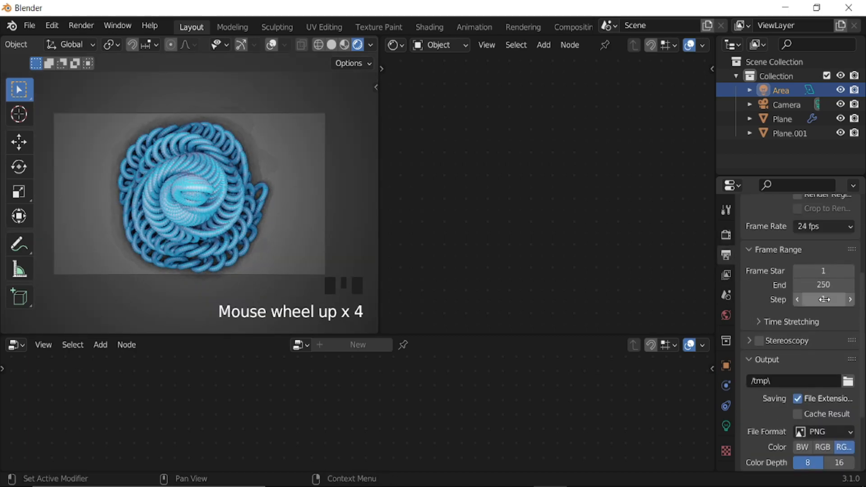
{"action": "left_click", "coordinate": [829, 227]}
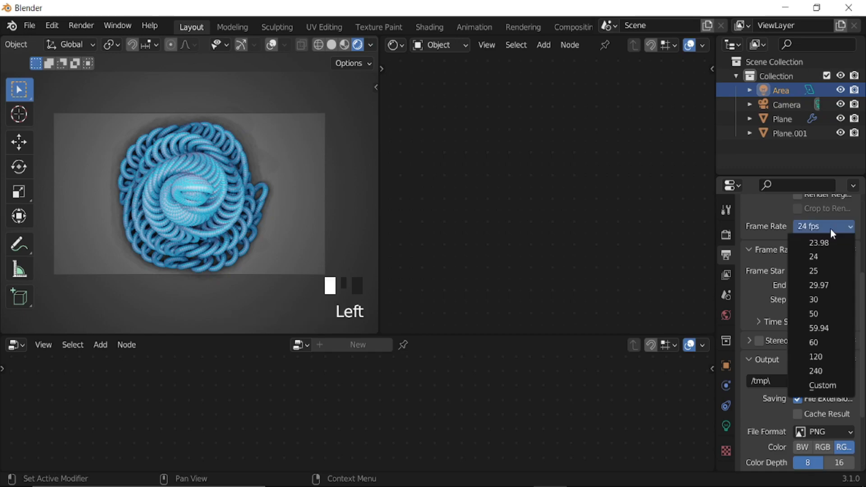
{"action": "left_click", "coordinate": [821, 298]}
Change the render output file format to FFmpeg Video
{"action": "scroll", "coordinate": [822, 325], "scroll_direction": "down", "scroll_amount": 8}
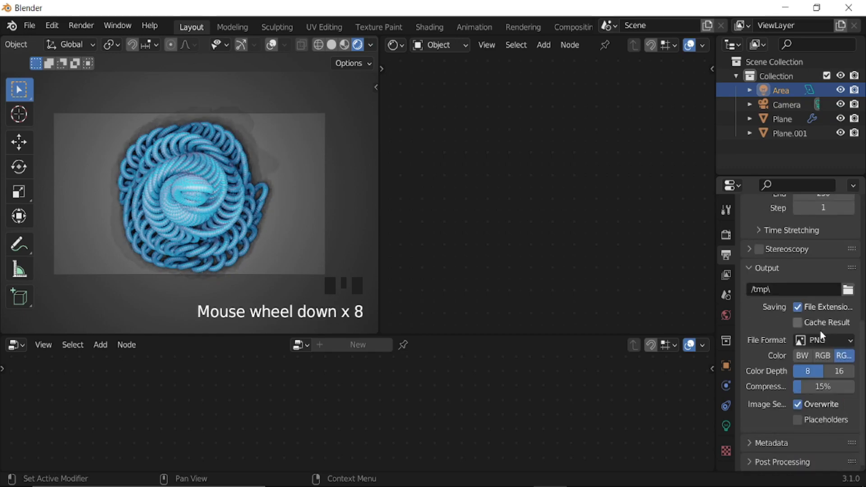
{"action": "left_click", "coordinate": [823, 338]}
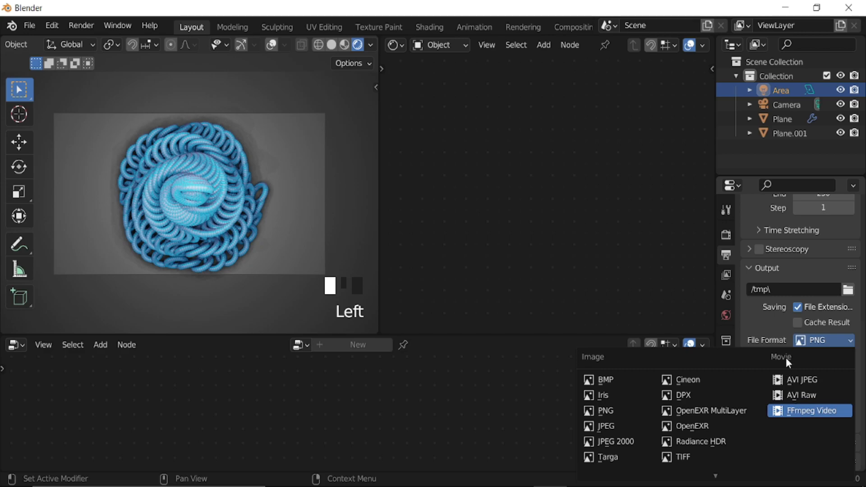
{"action": "left_click", "coordinate": [809, 410]}
Set the video encoding container to MPEG-4 and the output quality to High Quality
{"action": "scroll", "coordinate": [771, 424], "scroll_direction": "down", "scroll_amount": 6}
{"action": "left_click", "coordinate": [762, 426]}
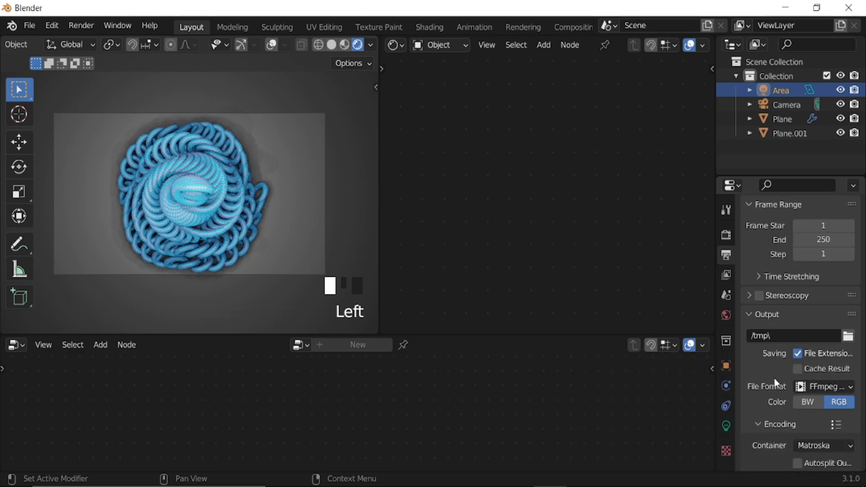
{"action": "scroll", "coordinate": [784, 387], "scroll_direction": "down", "scroll_amount": 4}
{"action": "left_click", "coordinate": [823, 354]}
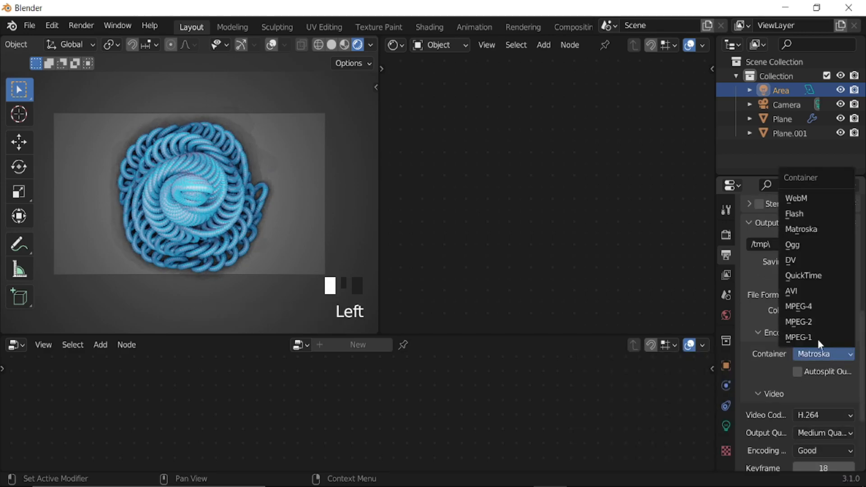
{"action": "left_click", "coordinate": [811, 310]}
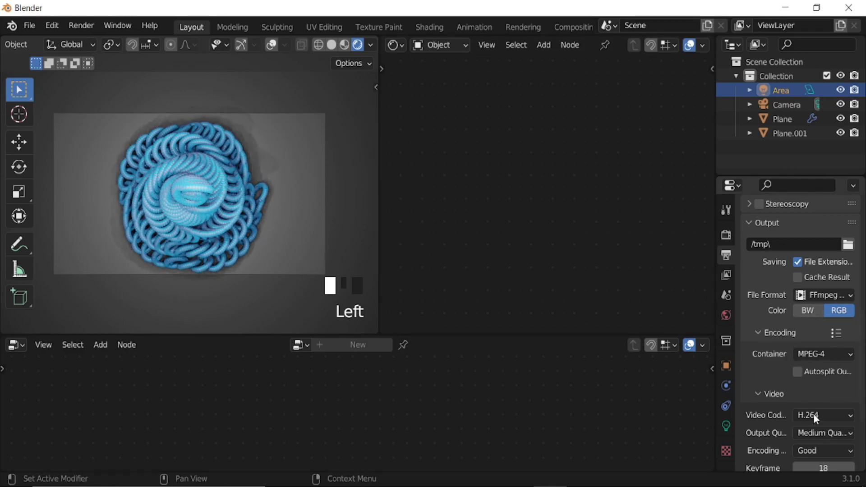
{"action": "left_click", "coordinate": [821, 434]}
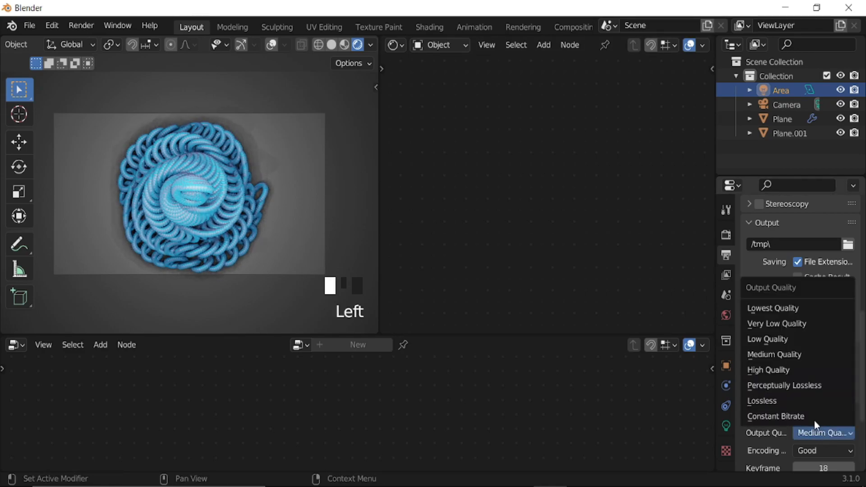
{"action": "left_click", "coordinate": [779, 372]}
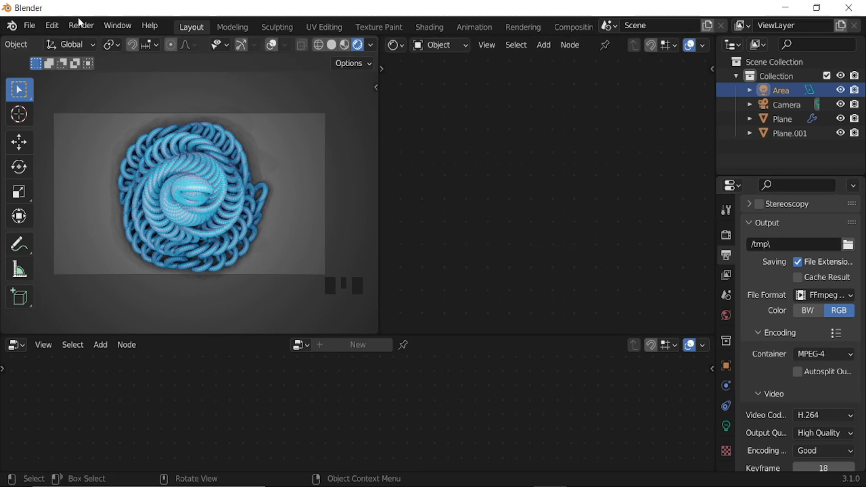
Replace the shader editor with the Timeline and bring its start and end frame settings into view
{"action": "left_click", "coordinate": [392, 45]}
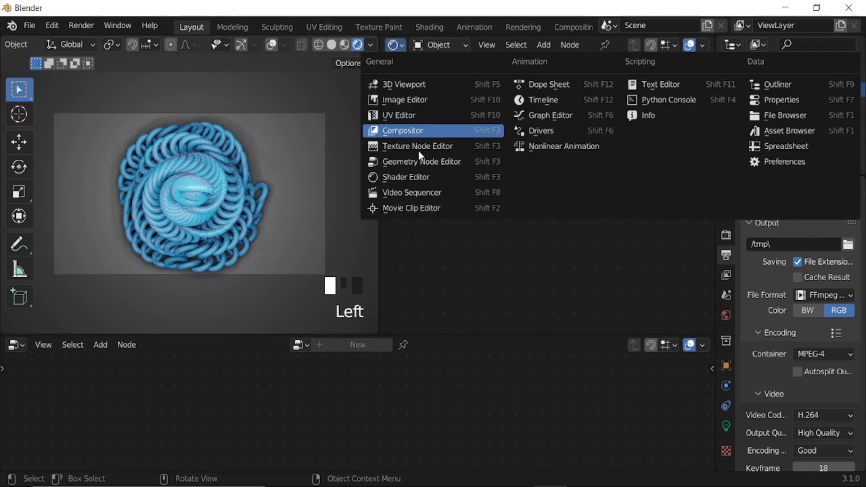
{"action": "left_click", "coordinate": [538, 101]}
{"action": "middle_click_drag", "start_coordinate": [671, 103], "coordinate": [498, 47]}
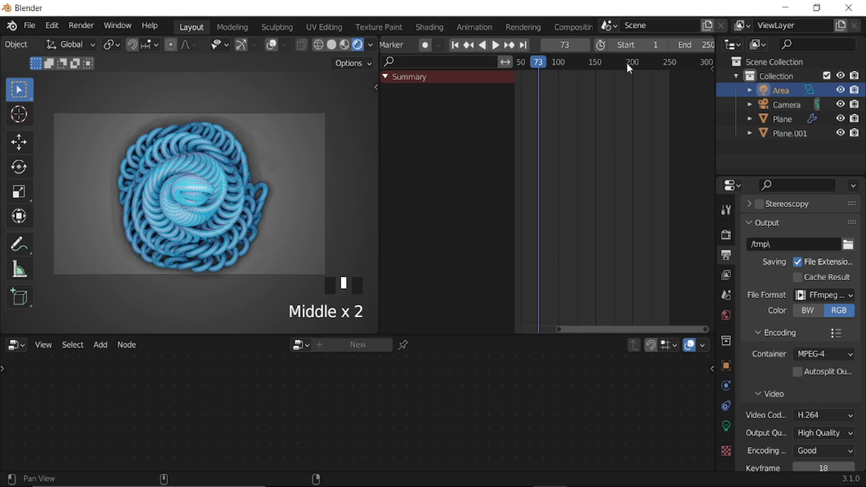
{"action": "middle_click_drag", "start_coordinate": [666, 46], "coordinate": [649, 48]}
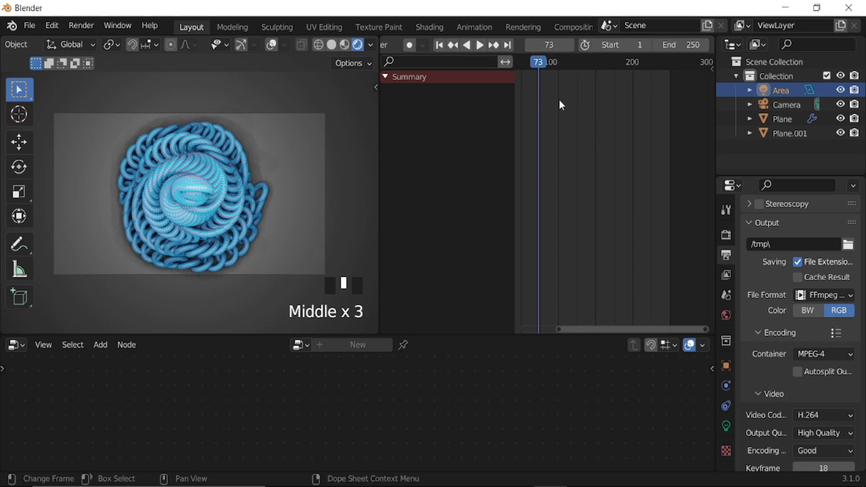
Turn on Lock Interface for rendering and play the chain animation
{"action": "left_click", "coordinate": [84, 26]}
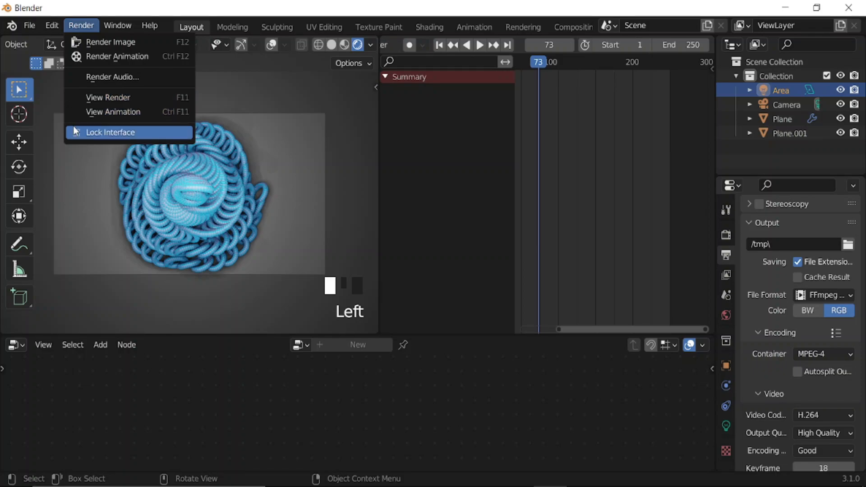
{"action": "left_click", "coordinate": [75, 131]}
{"action": "left_click", "coordinate": [81, 26]}
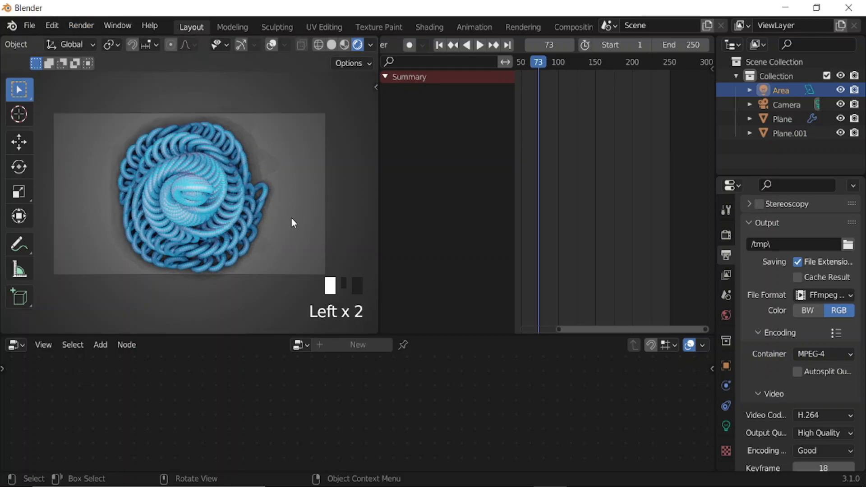
{"action": "key", "text": "space"}
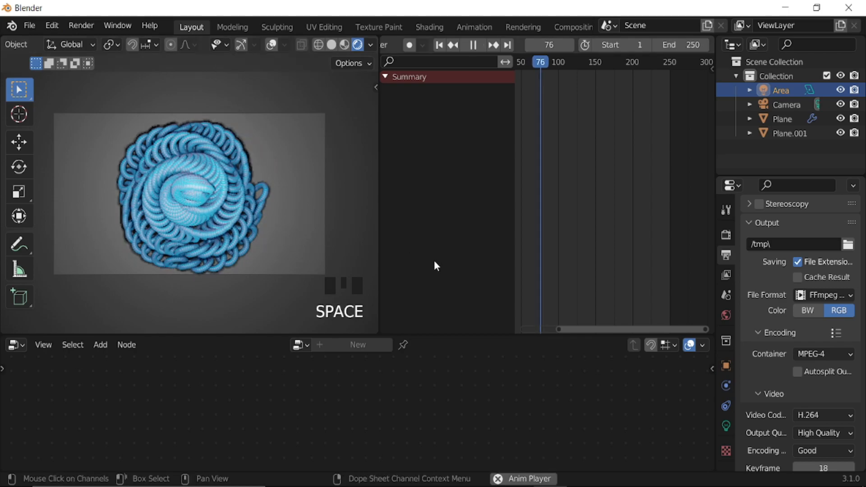